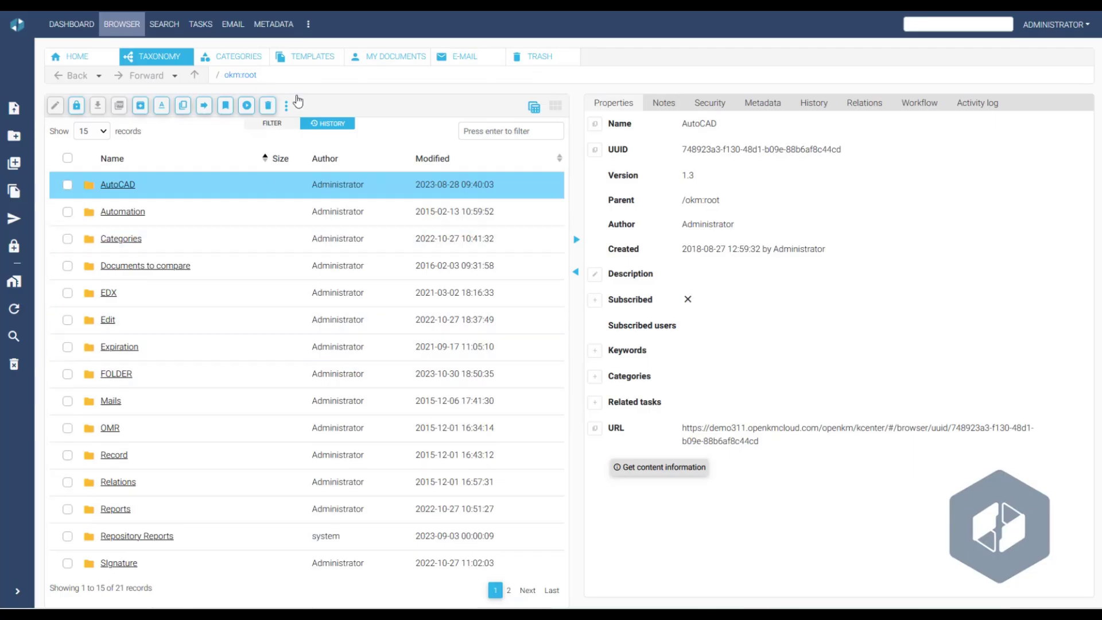
Step: Open the okm:templates/documents folder, which lists Plan de Proyecto.doc and five other templates
click(310, 57)
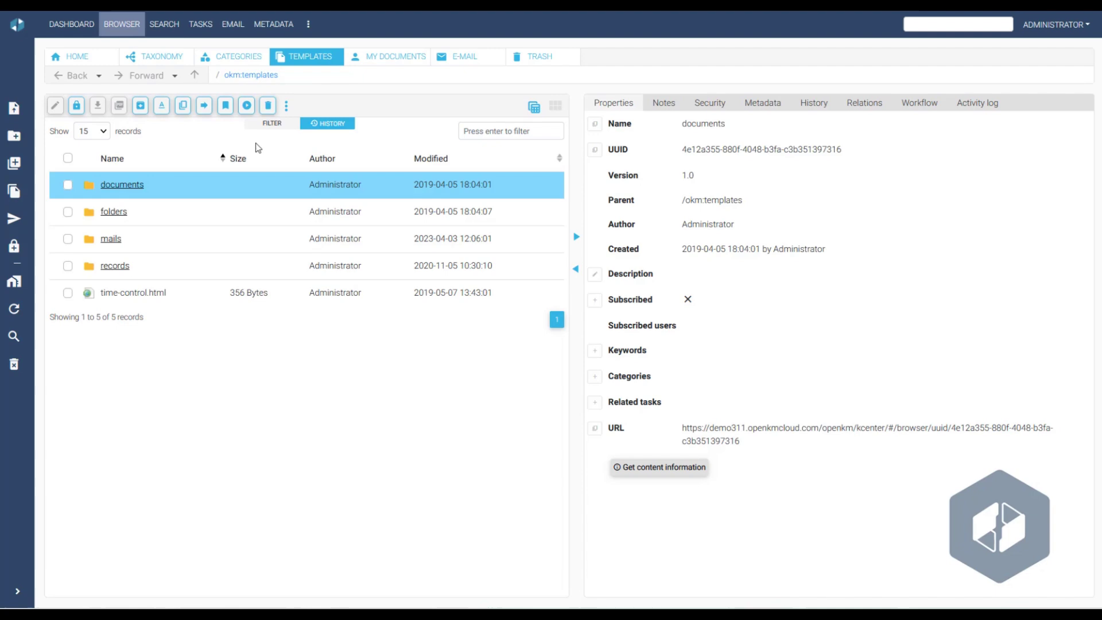
click(129, 187)
Step: Start a new document from the Plan de Proyecto.doc template and browse Taxonomy for its destination
click(130, 193)
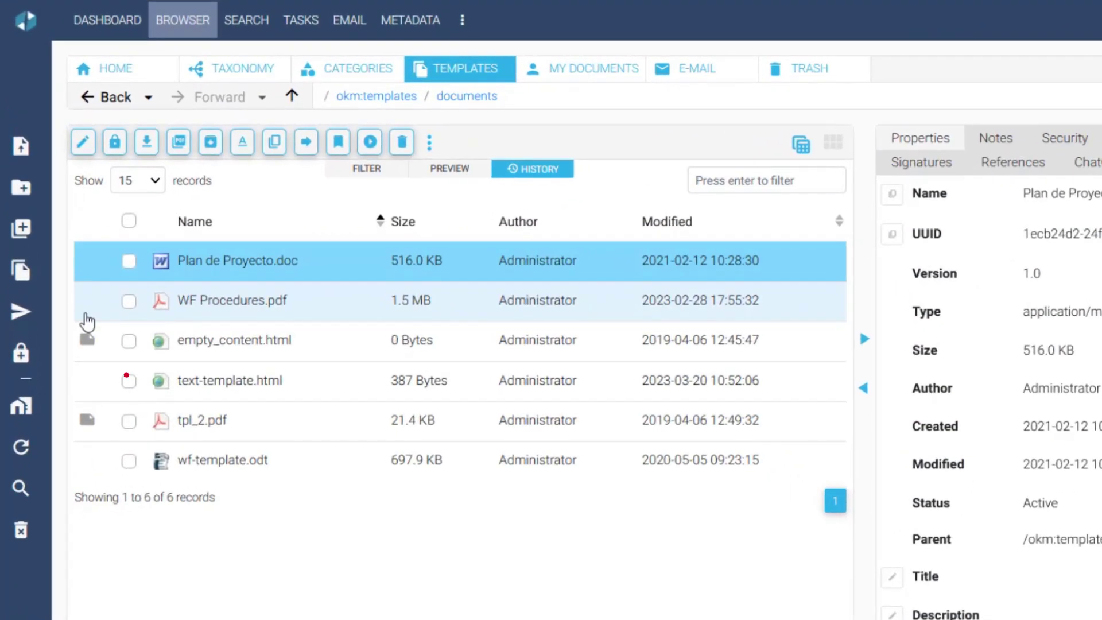
click(20, 272)
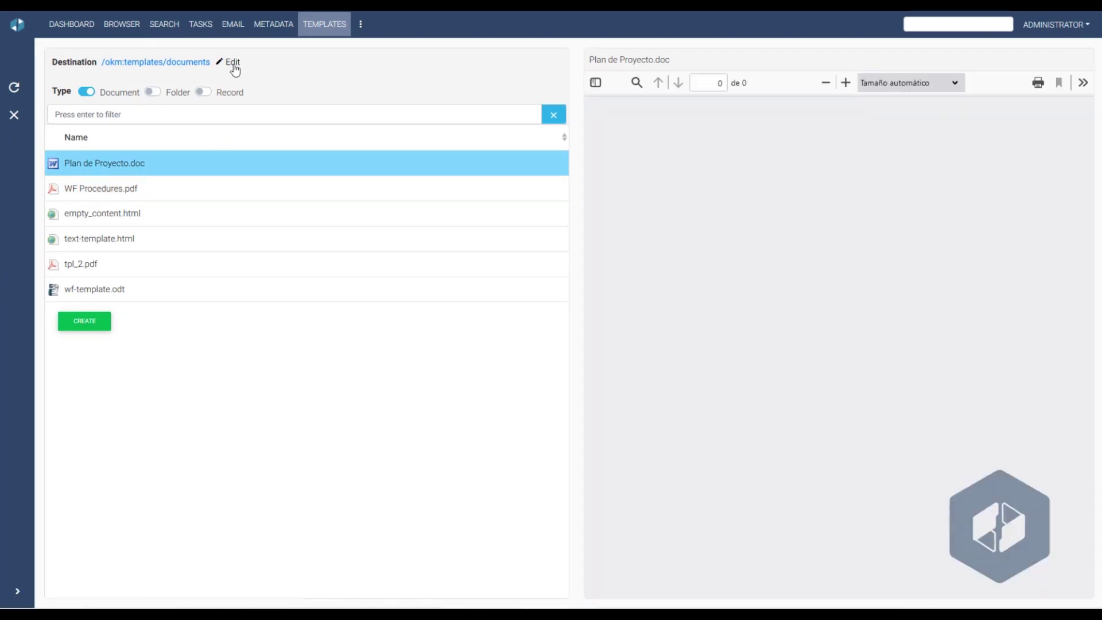
click(231, 63)
click(423, 283)
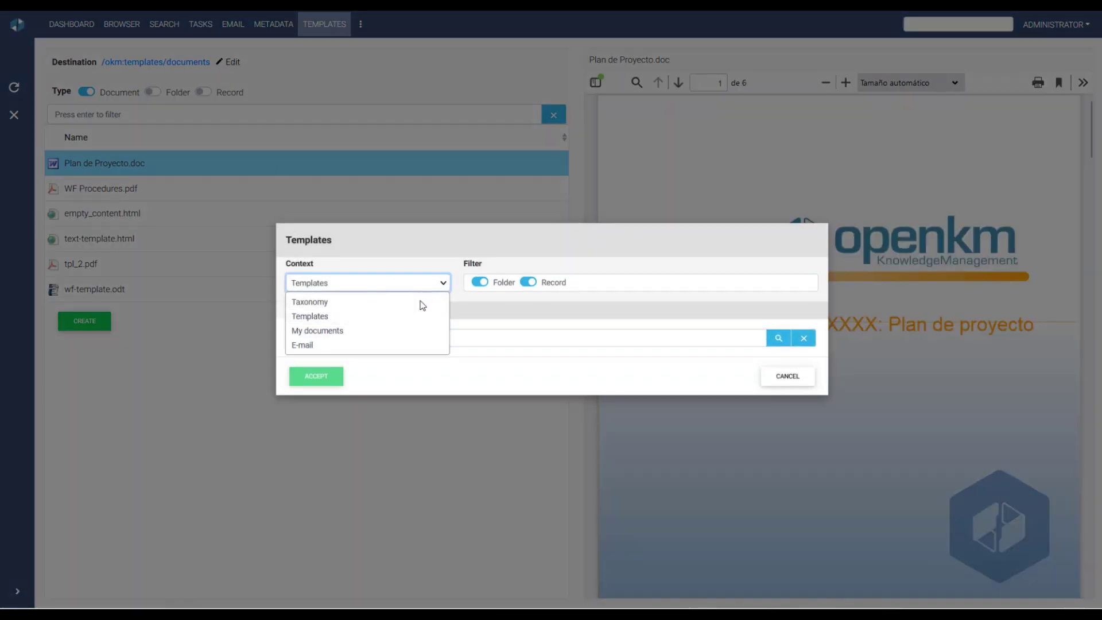
click(423, 301)
Step: Search for 'folder', set /okm:root/FOLDER as destination, and create the document named PROJECT PLAN
click(346, 339)
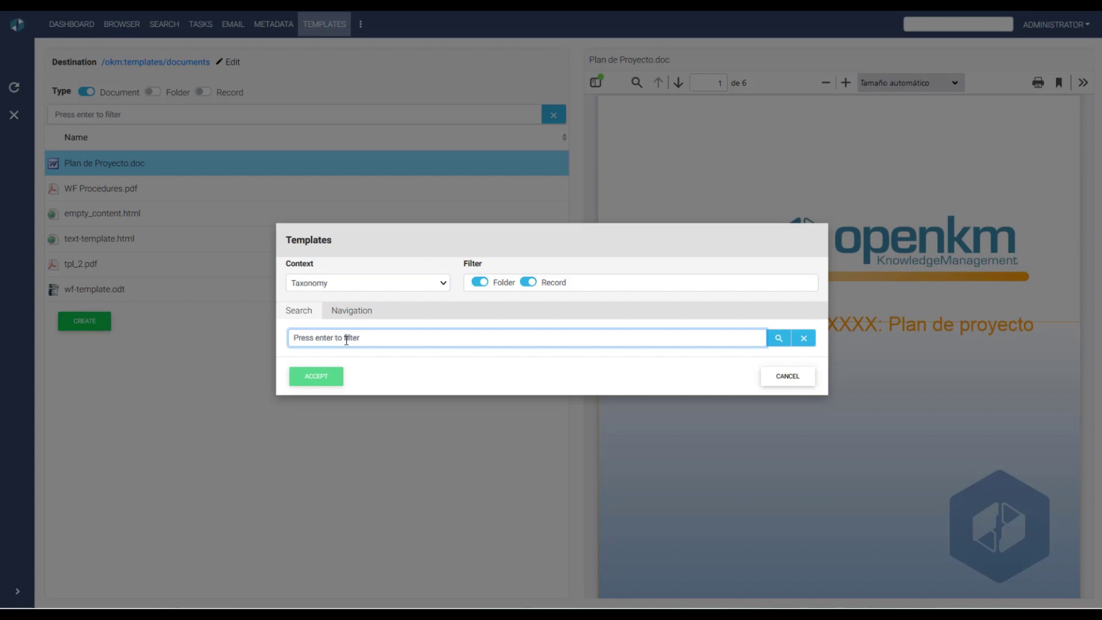
text(folder)
key(Return)
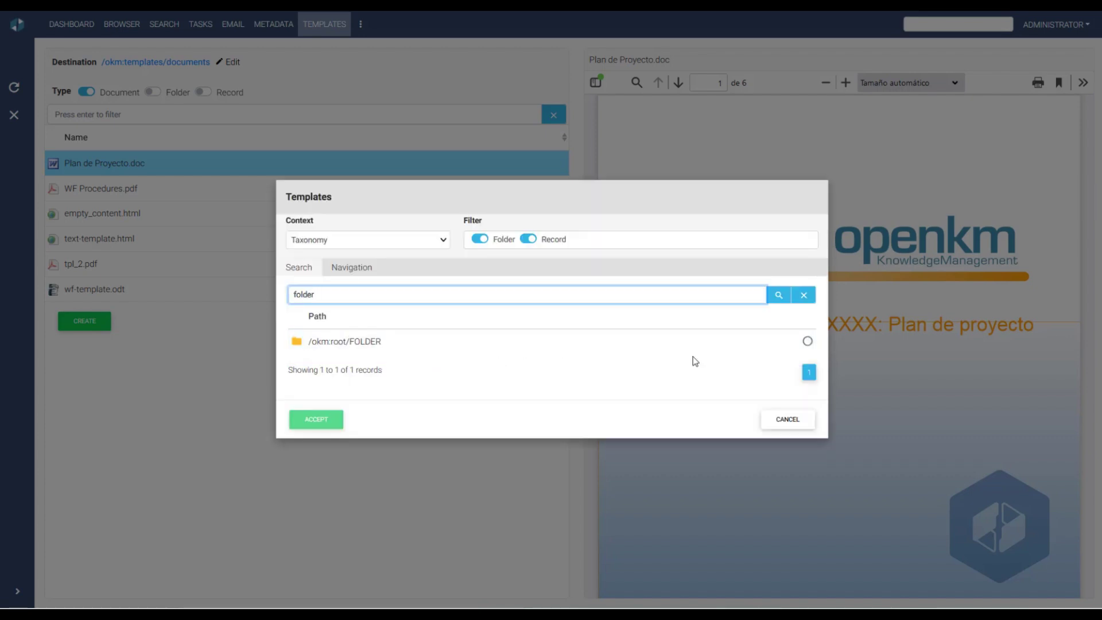
click(808, 341)
click(337, 419)
text(PROJECT)
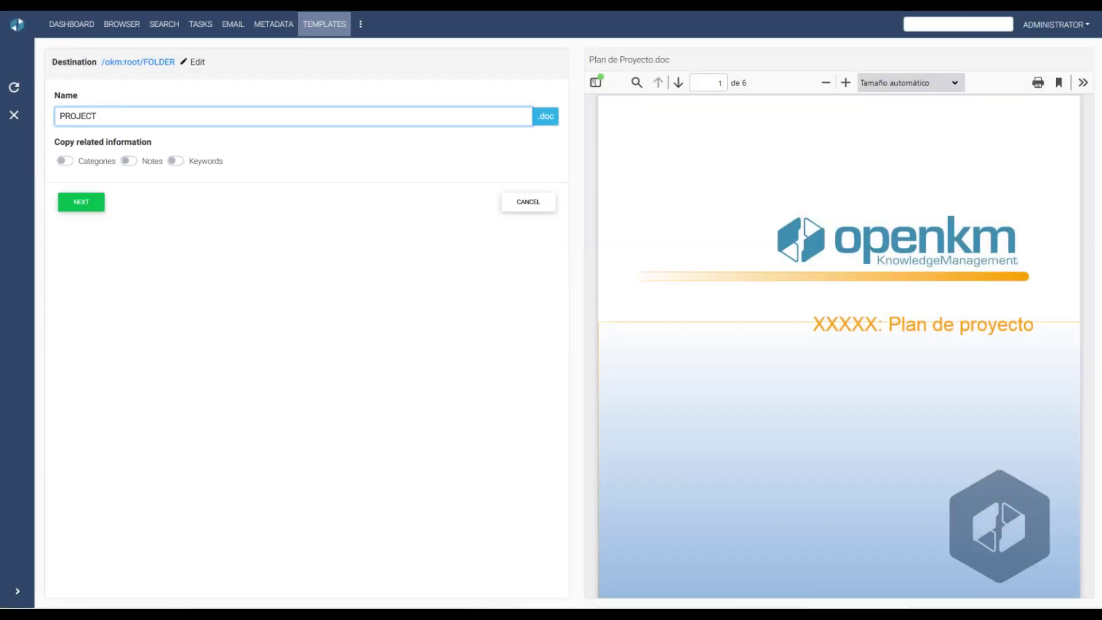
text( PLAN)
click(85, 203)
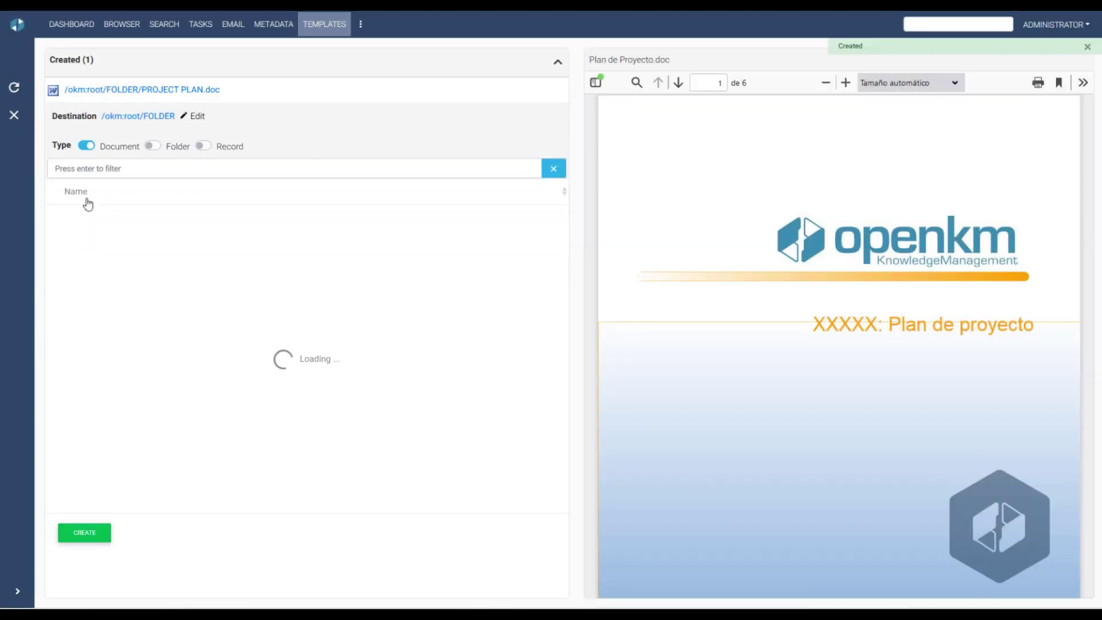
Step: Open PROJECT PLAN.doc in the online editor, retitle the cover 'Project Plan', and share the session
click(159, 91)
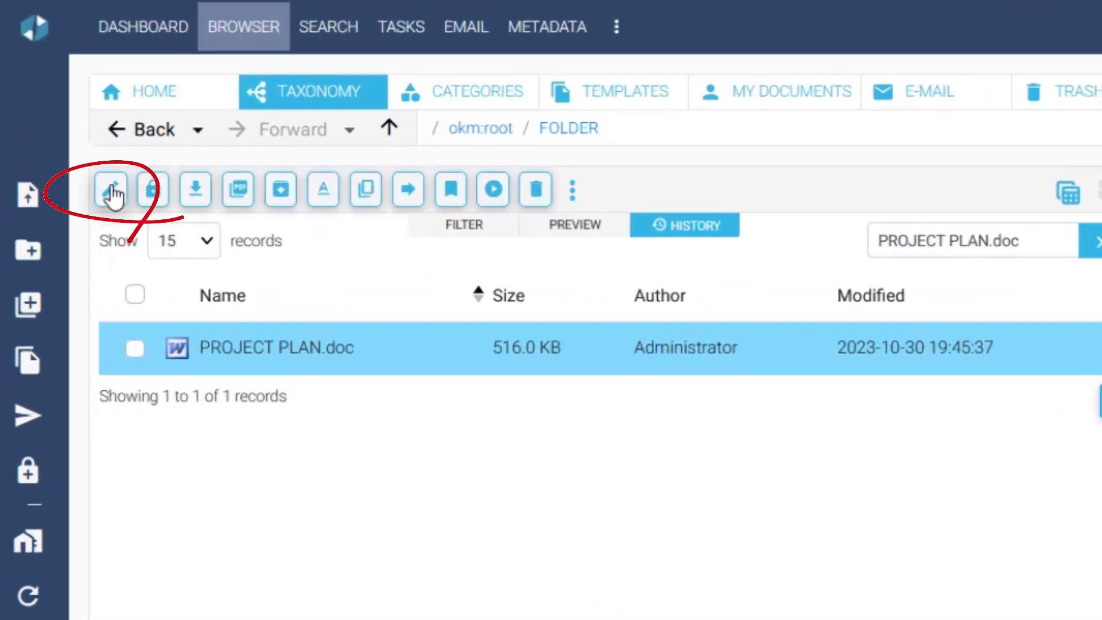
click(55, 105)
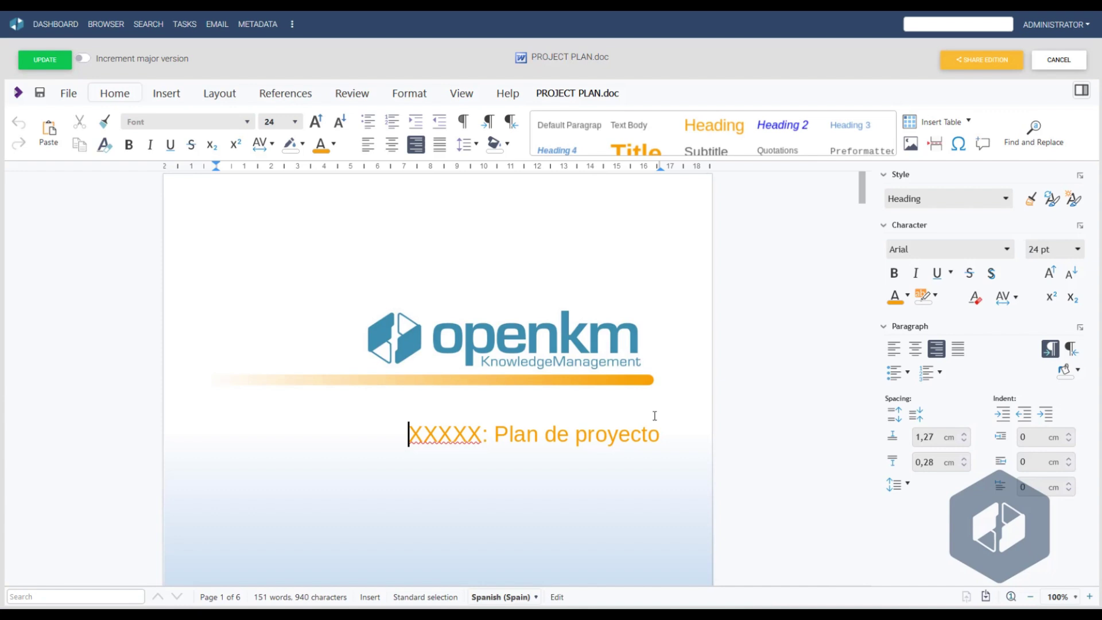
drag(659, 435, 396, 436)
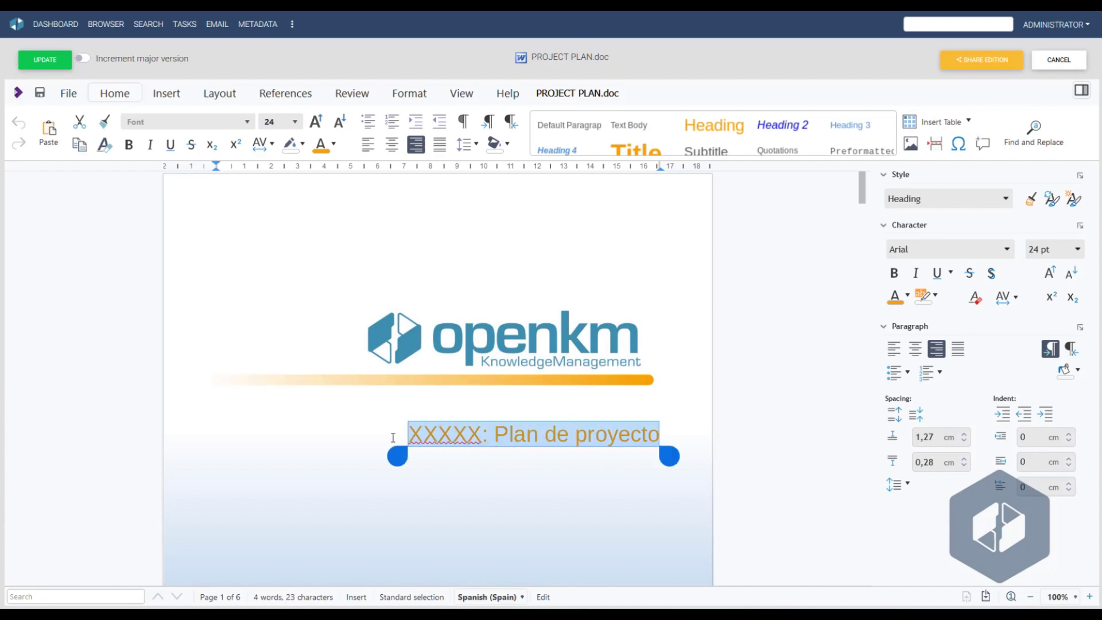
text(p)
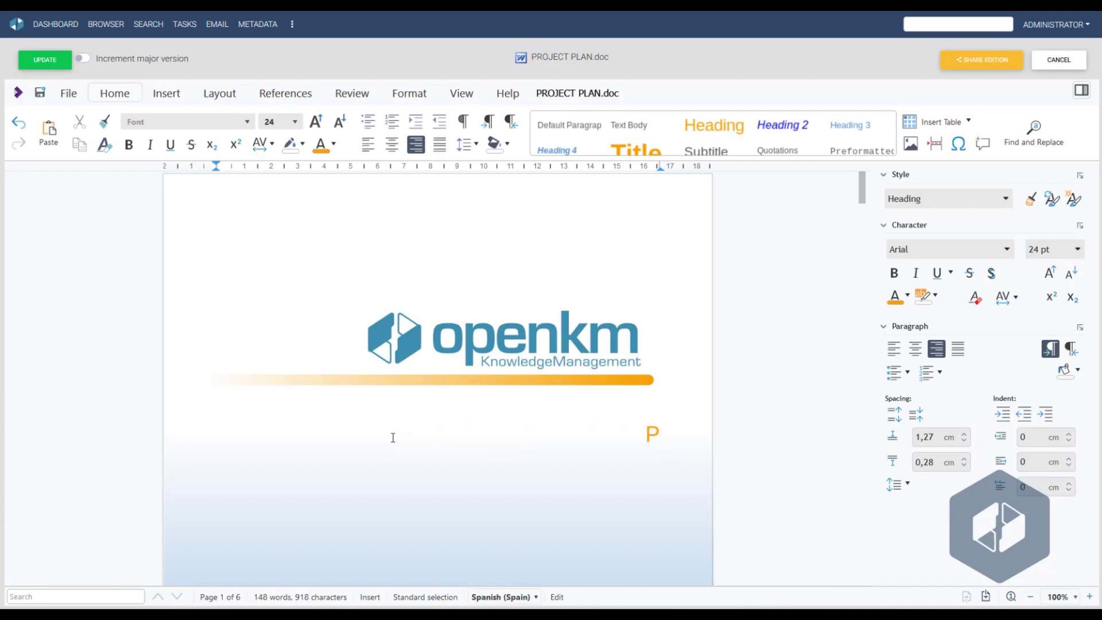
text(roject Plan)
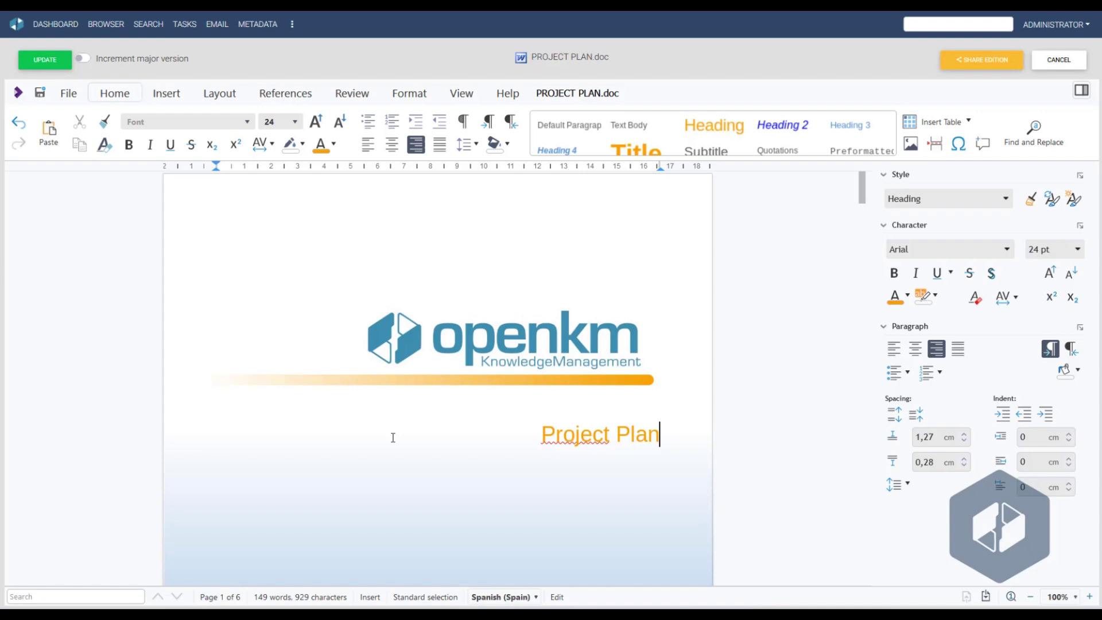
click(988, 63)
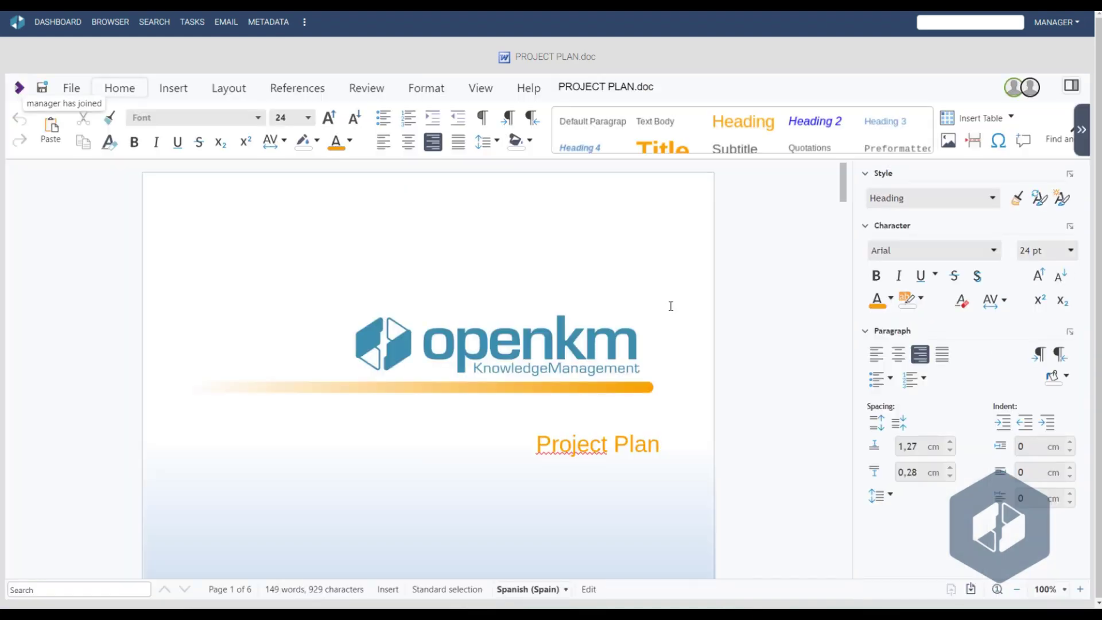
Step: Append ': OpenKM Document Management System' to the cover title and centre it
click(661, 438)
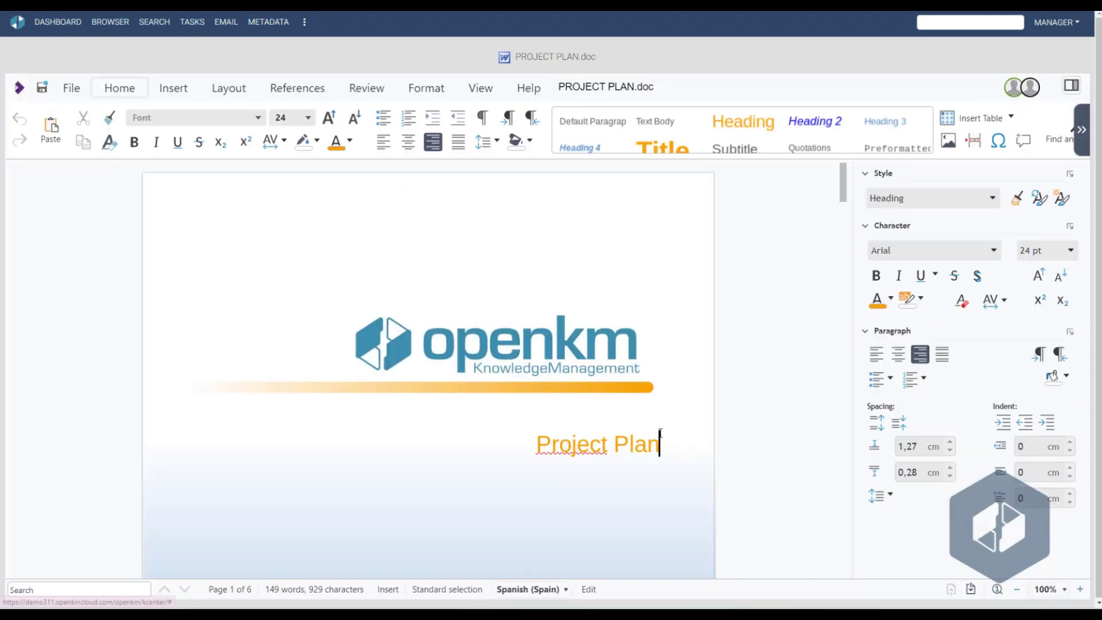
text(: )
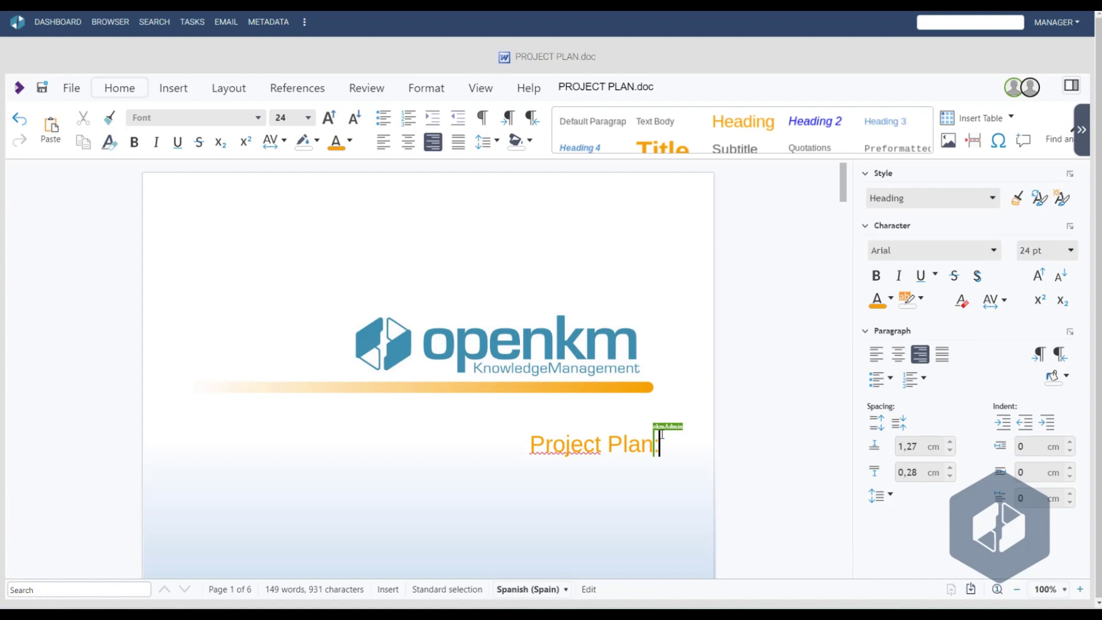
text(OpenKM)
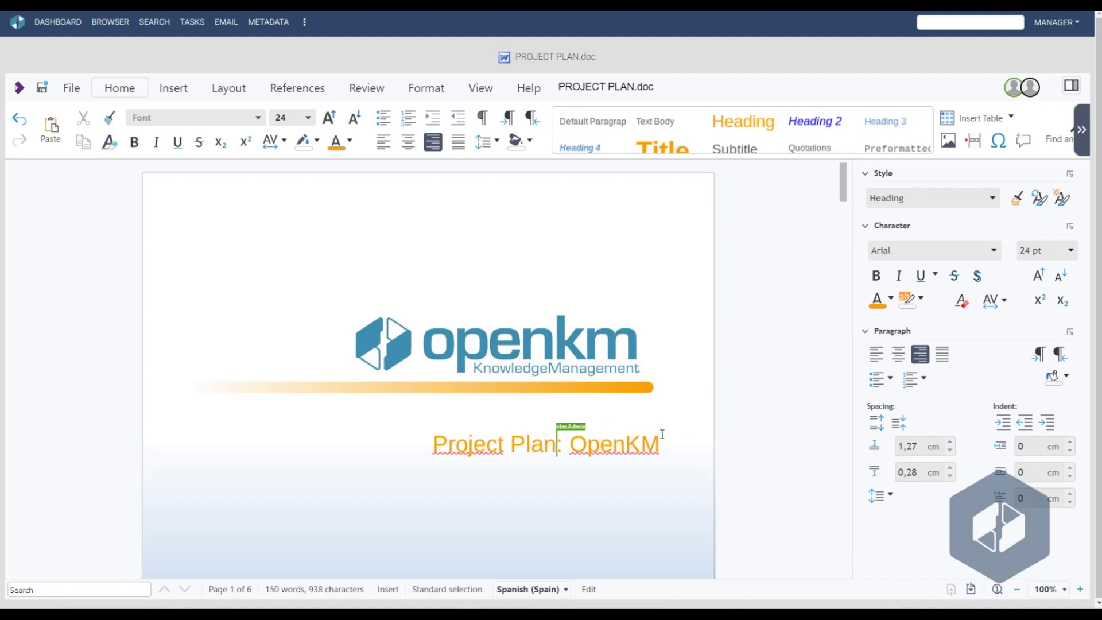
text( Do)
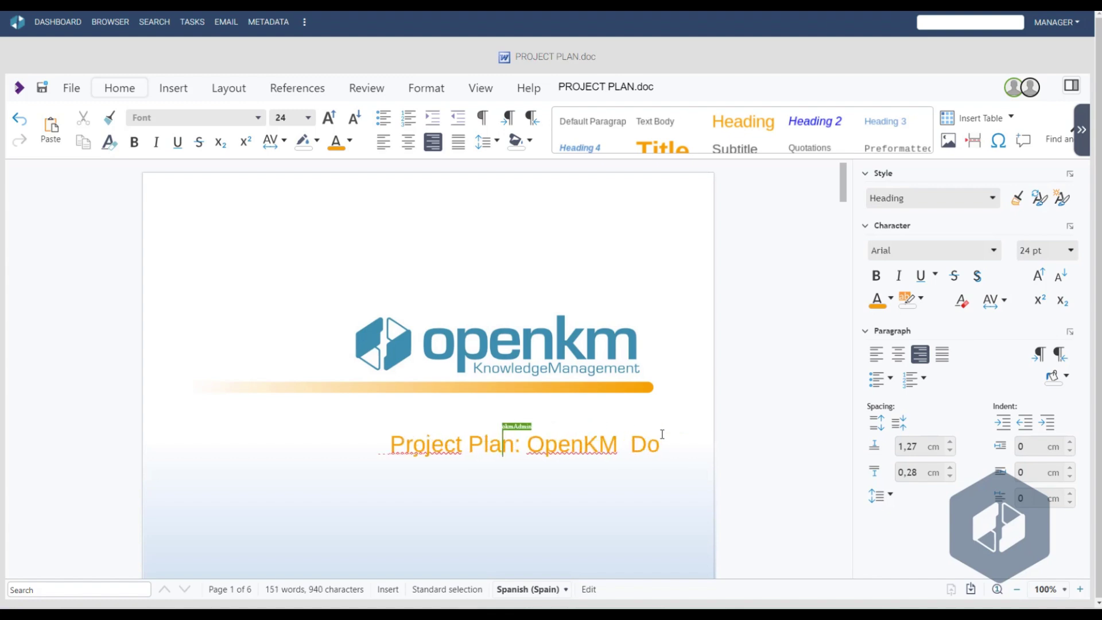
text(cument)
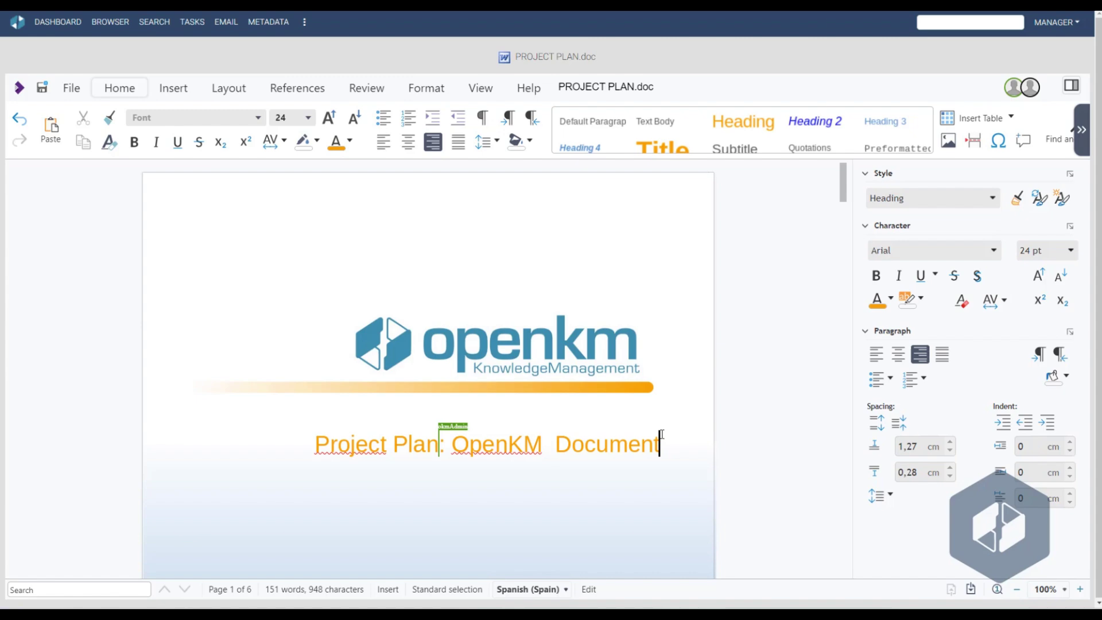
text(Management)
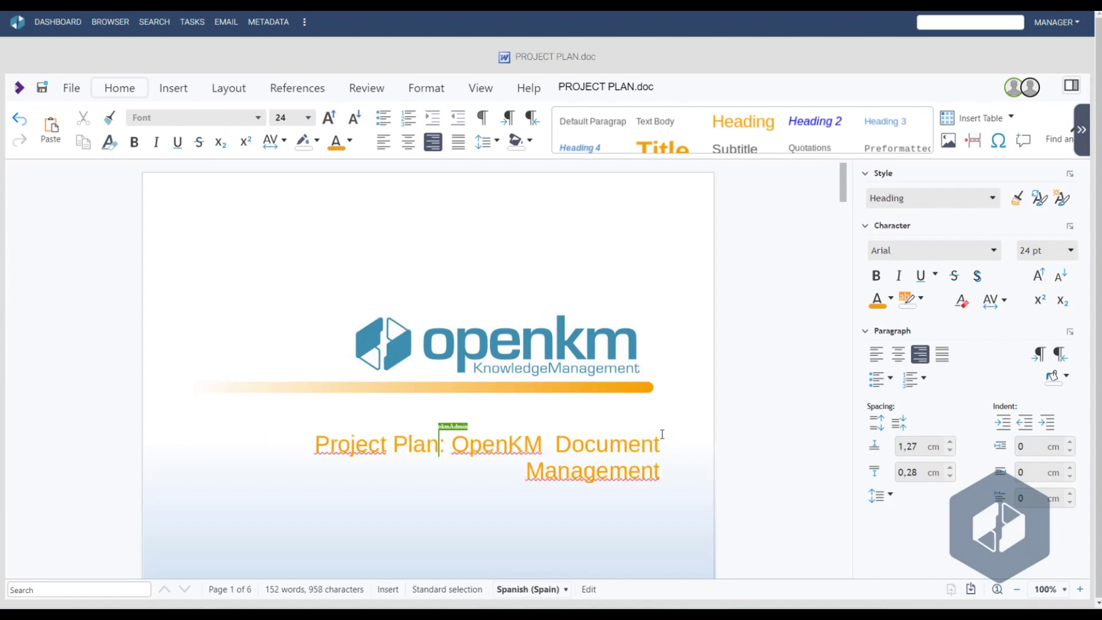
text( System)
key(ctrl+e)
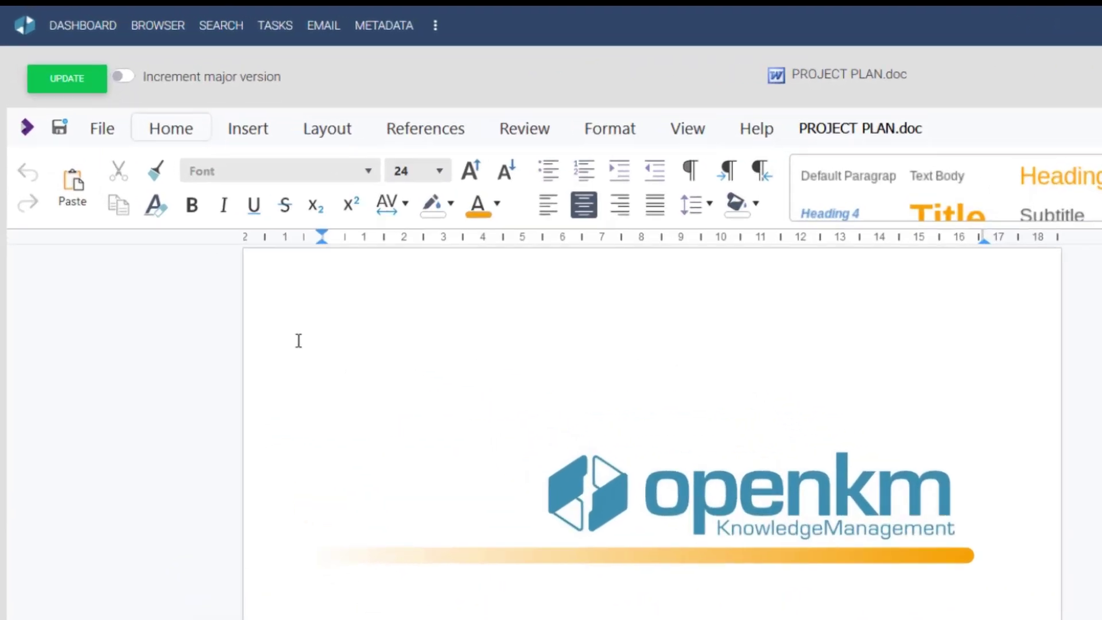
Step: Save the edits as version 1.1, then review the new-version note and version history
click(60, 131)
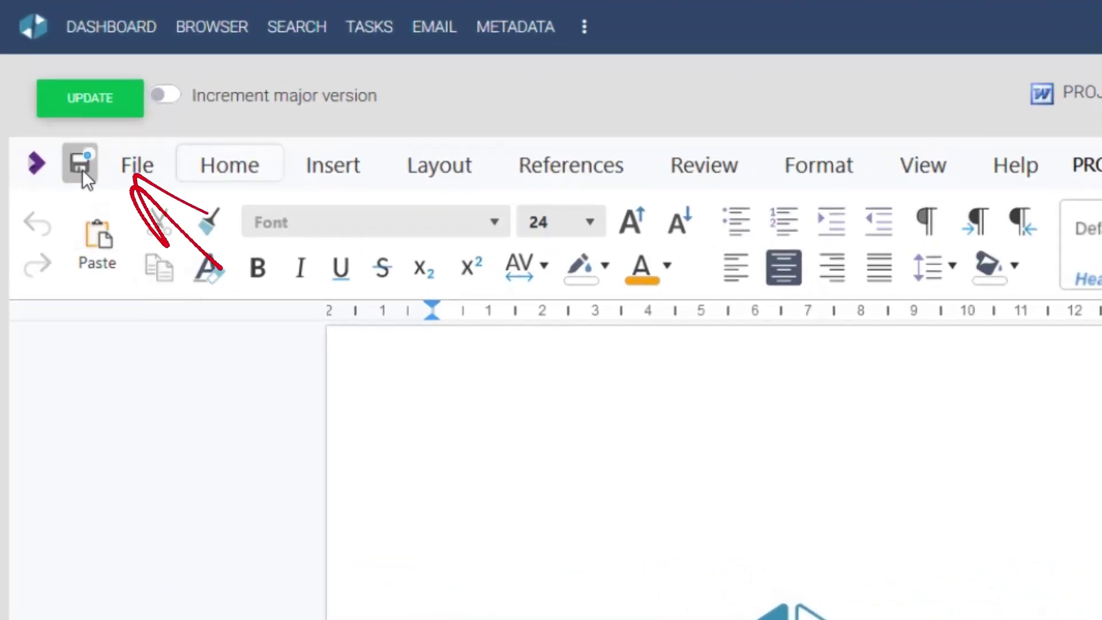
click(107, 105)
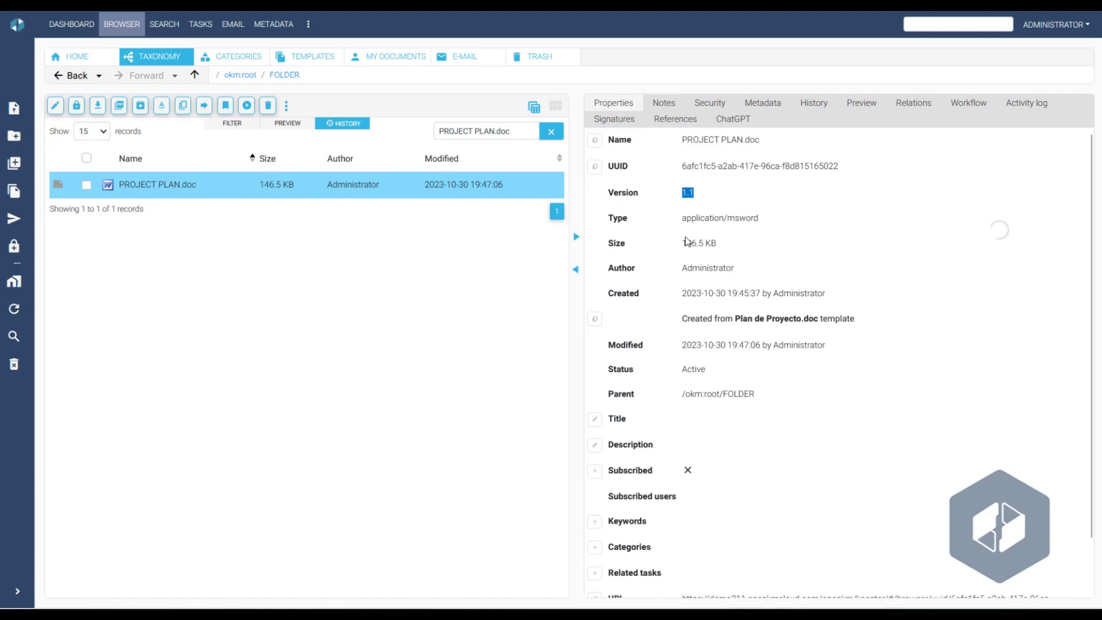
click(664, 104)
drag(712, 181, 588, 184)
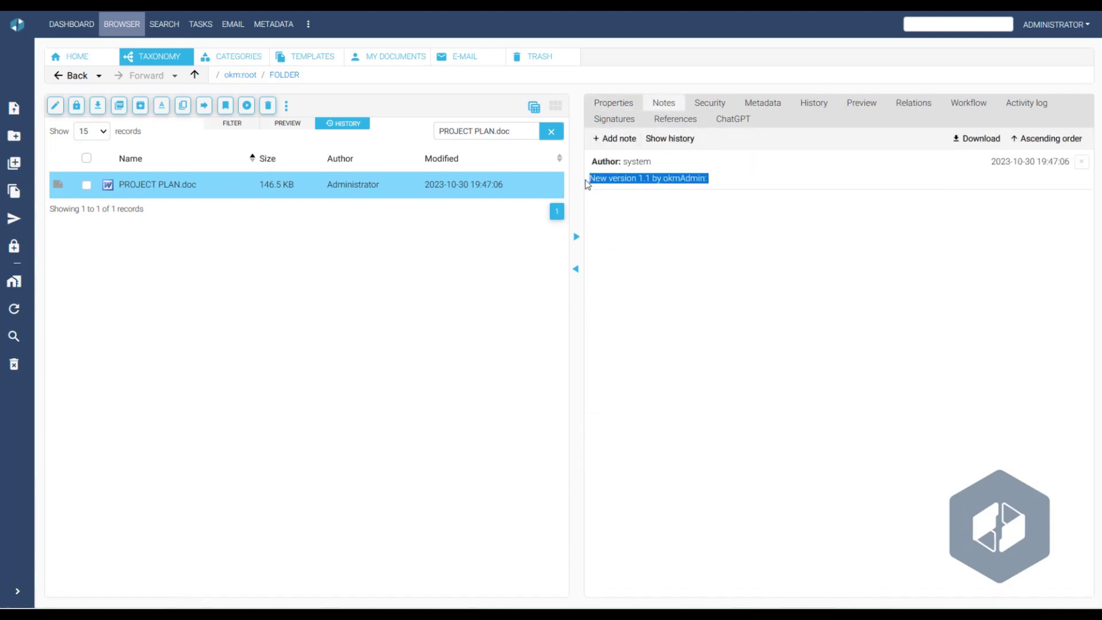
click(814, 109)
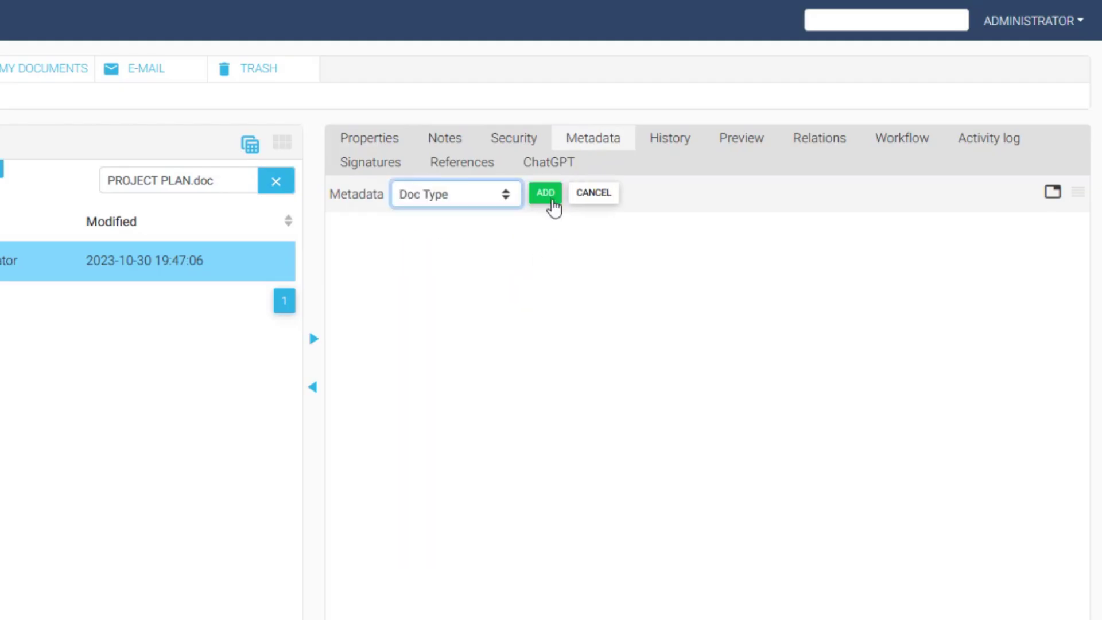
Step: Add the Doc Type metadata group with Marketing as the document type, creating version 1.2
click(550, 198)
click(583, 199)
click(557, 287)
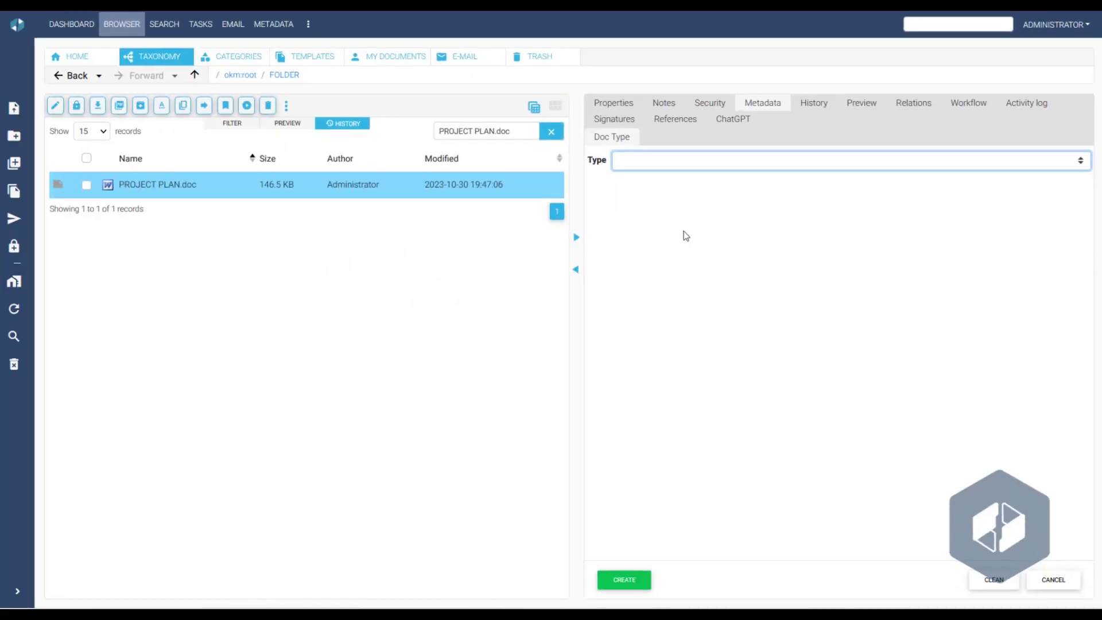
click(624, 582)
double_click(687, 191)
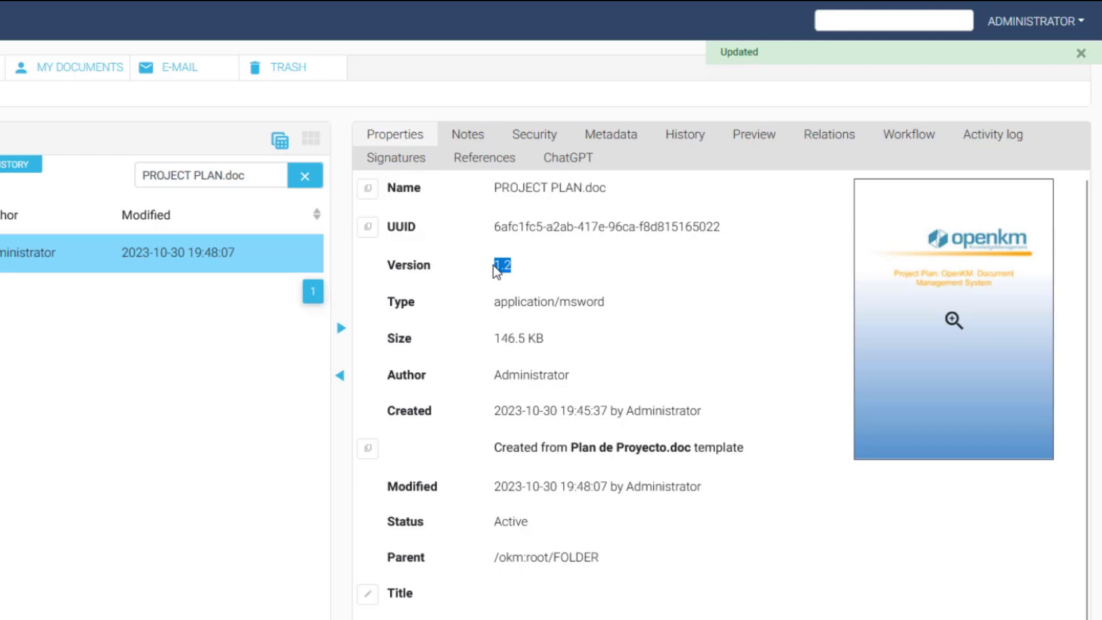
Step: Change the Doc Type document type to Invoice, producing version 1.3
click(611, 145)
click(516, 192)
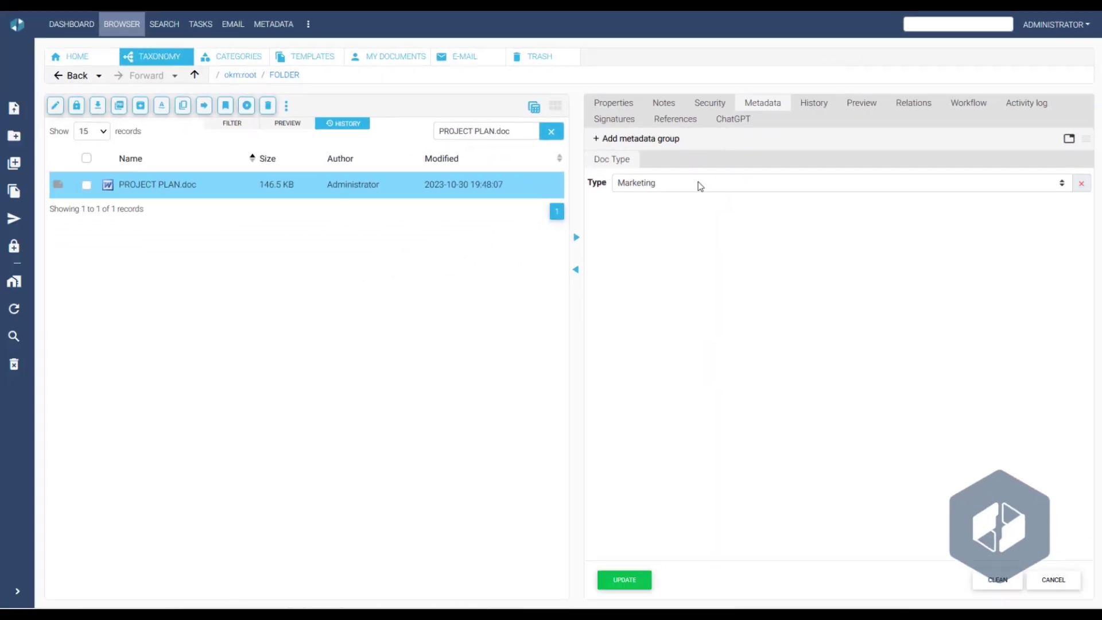
click(495, 258)
click(688, 224)
click(627, 581)
click(613, 103)
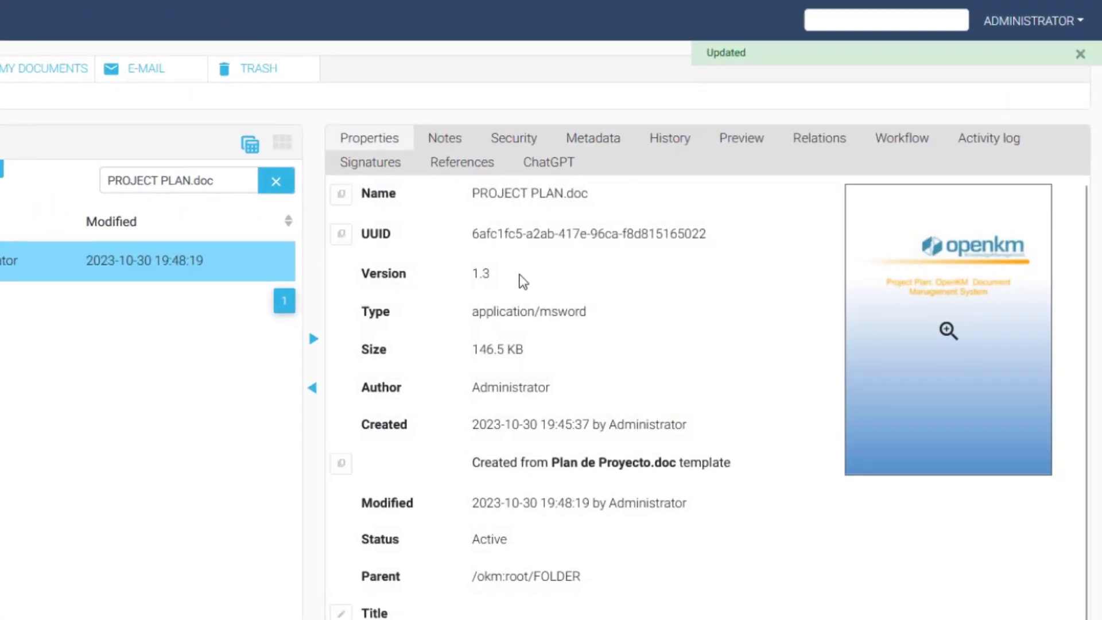
double_click(523, 281)
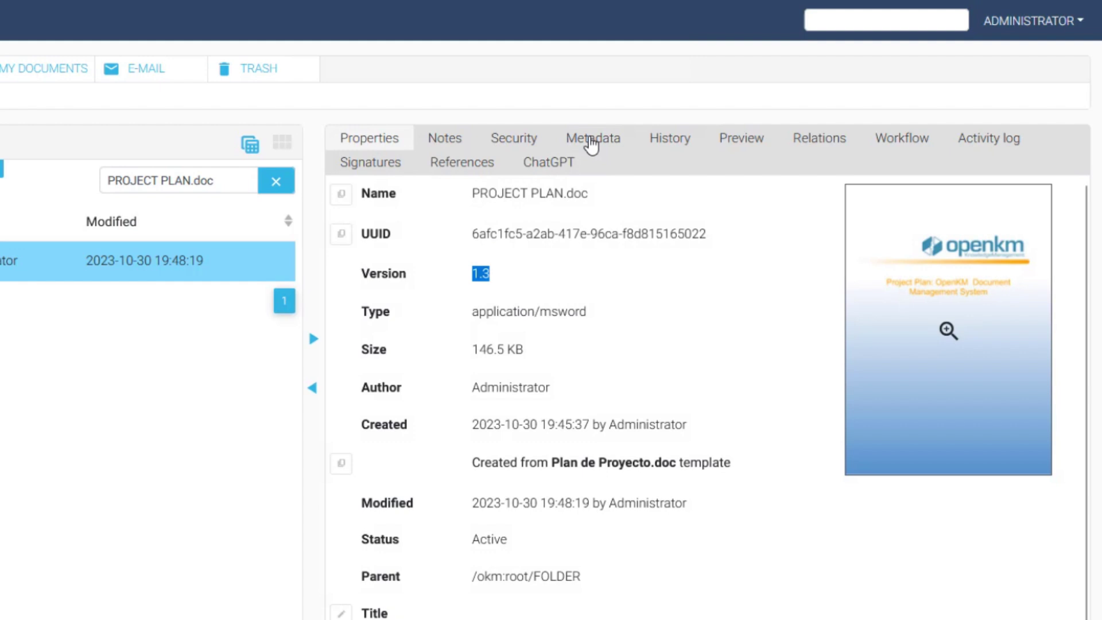
Step: Attach the Consulting metadata group with fields set to label1 and label2
click(591, 138)
click(511, 193)
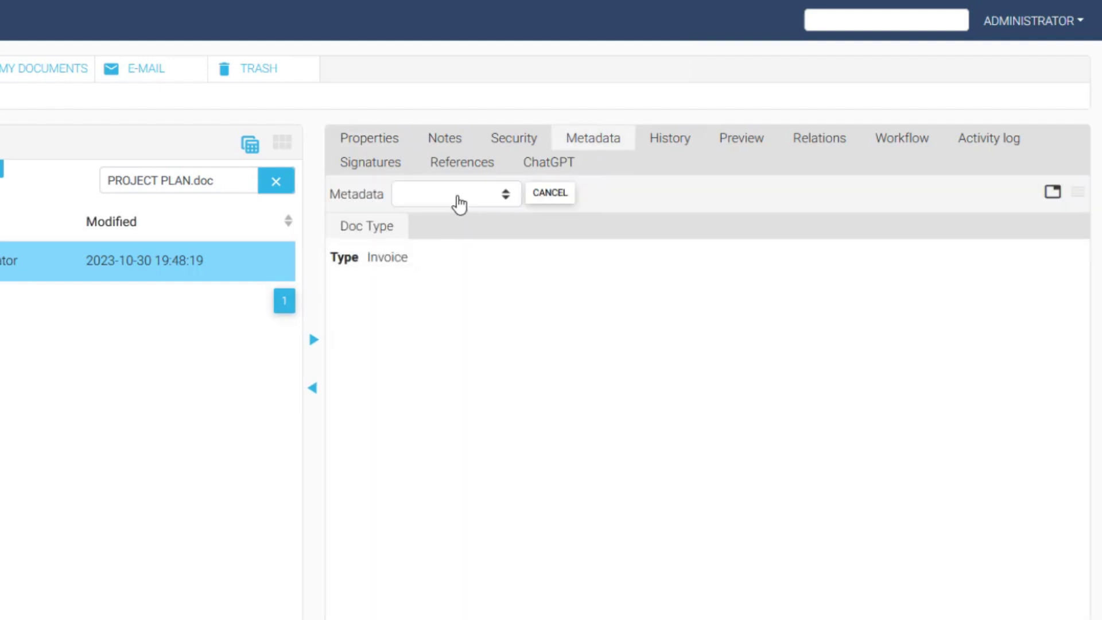
click(457, 198)
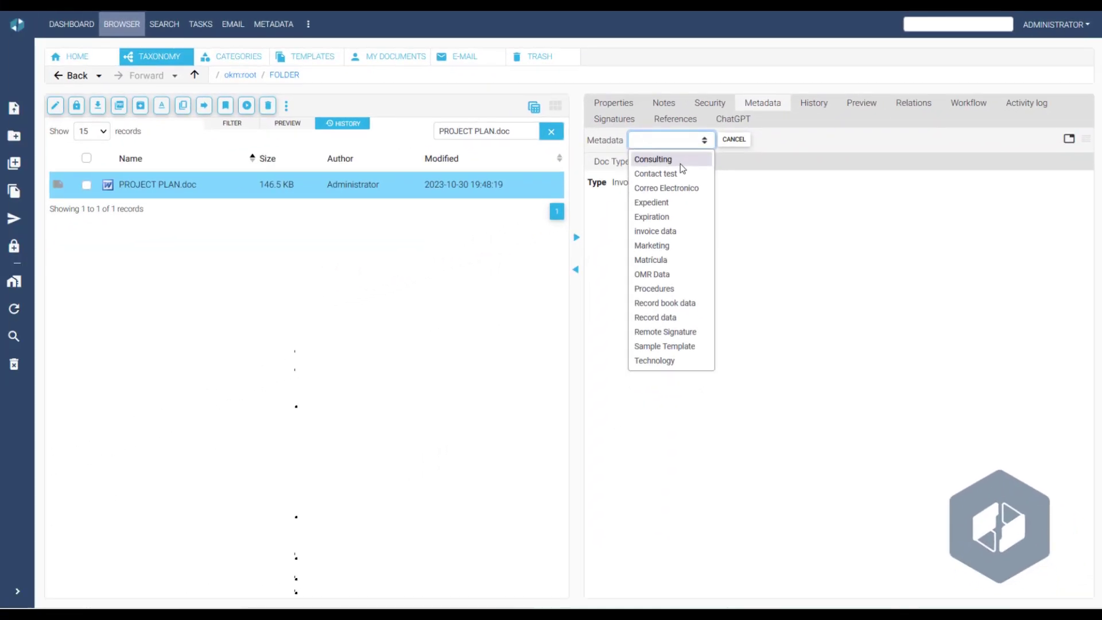
click(680, 162)
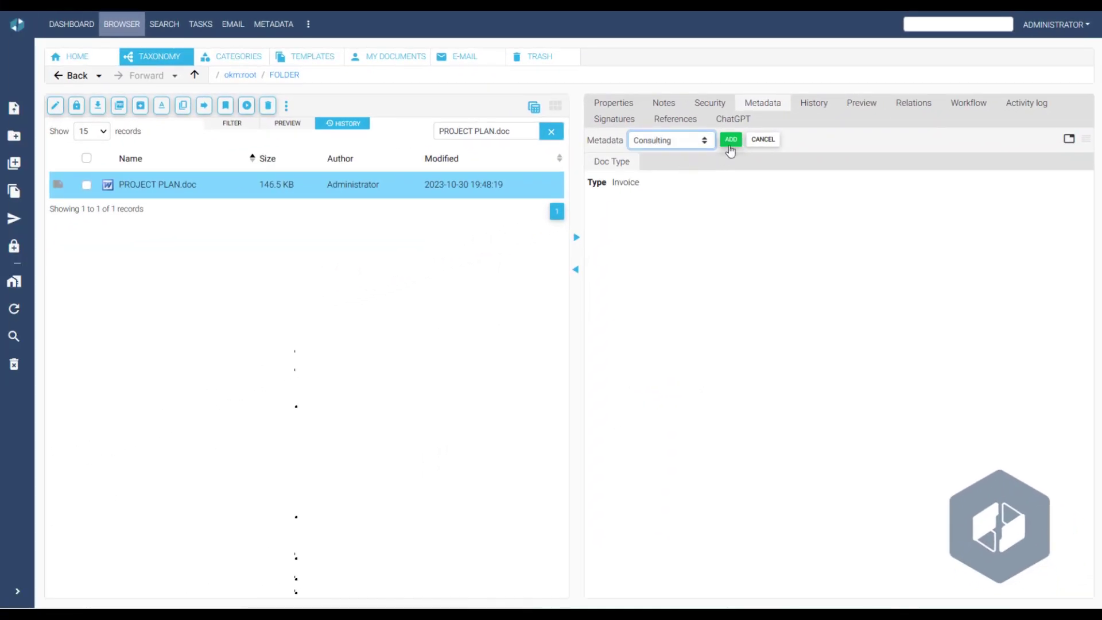
click(727, 139)
click(695, 163)
text(label1)
key(Tab)
text(label2)
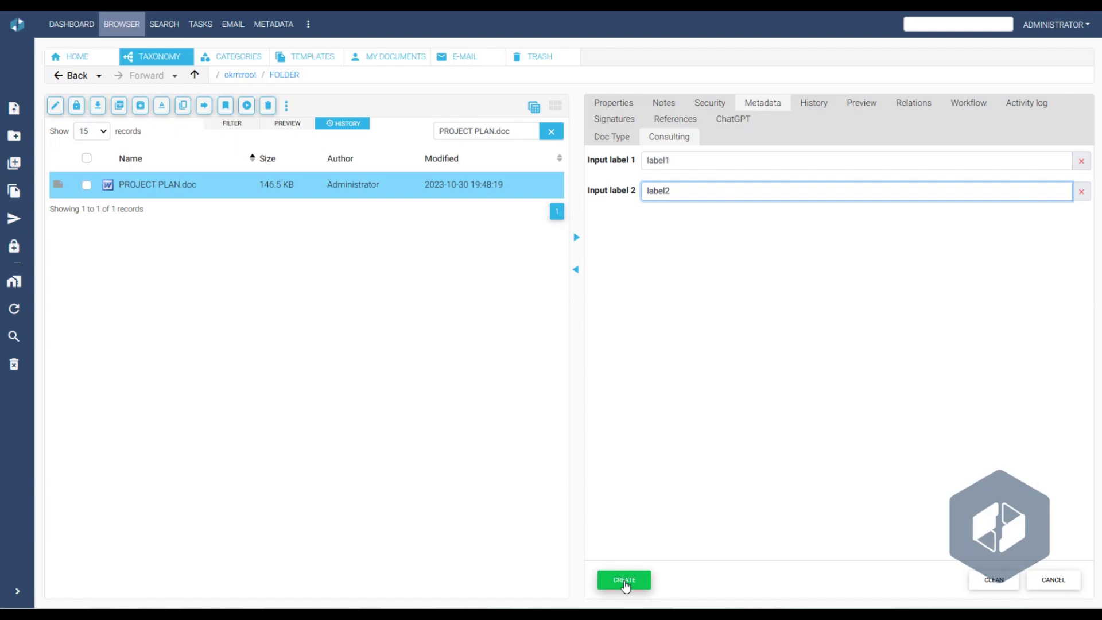
click(624, 580)
Step: Compare PROJECT PLAN.doc versions 1.4 and 1.2 by their metadata
click(814, 103)
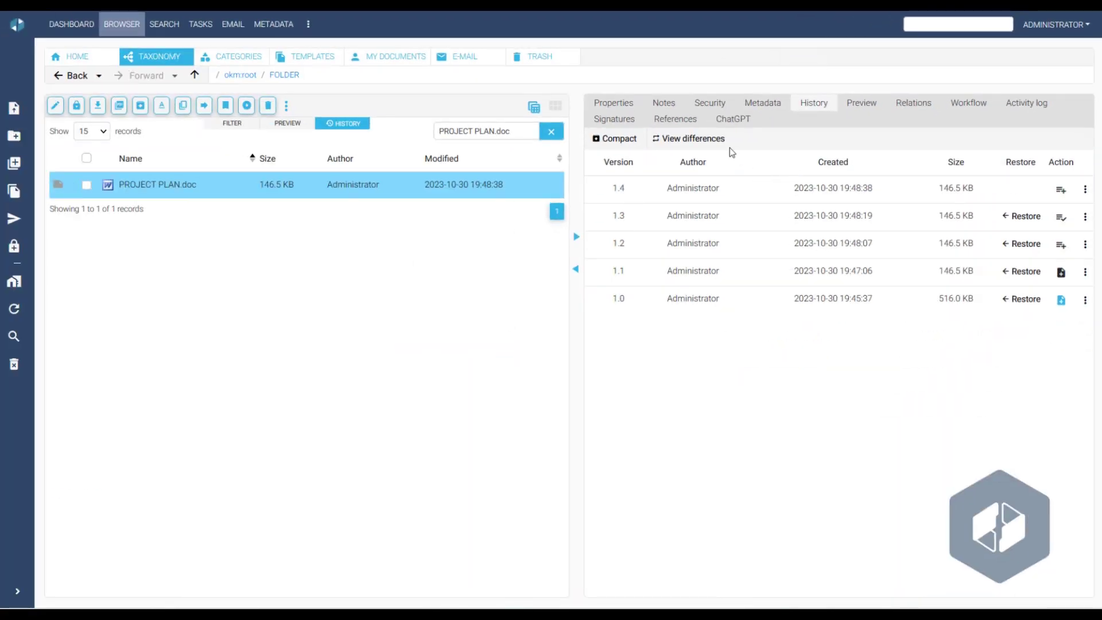
click(516, 182)
click(72, 60)
click(61, 95)
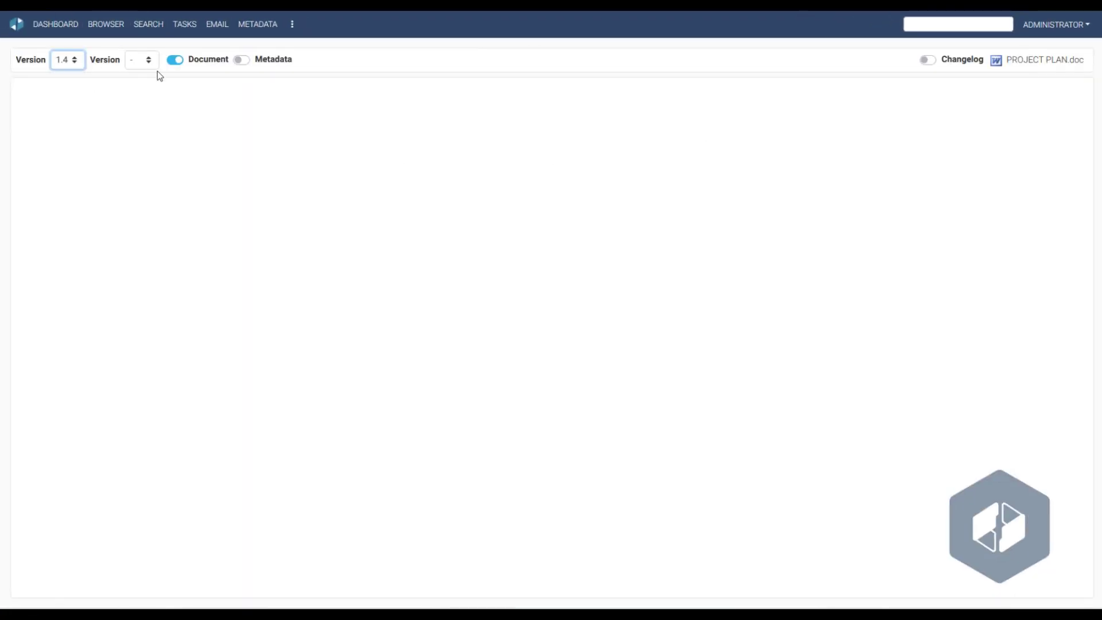
click(144, 60)
click(138, 128)
click(241, 61)
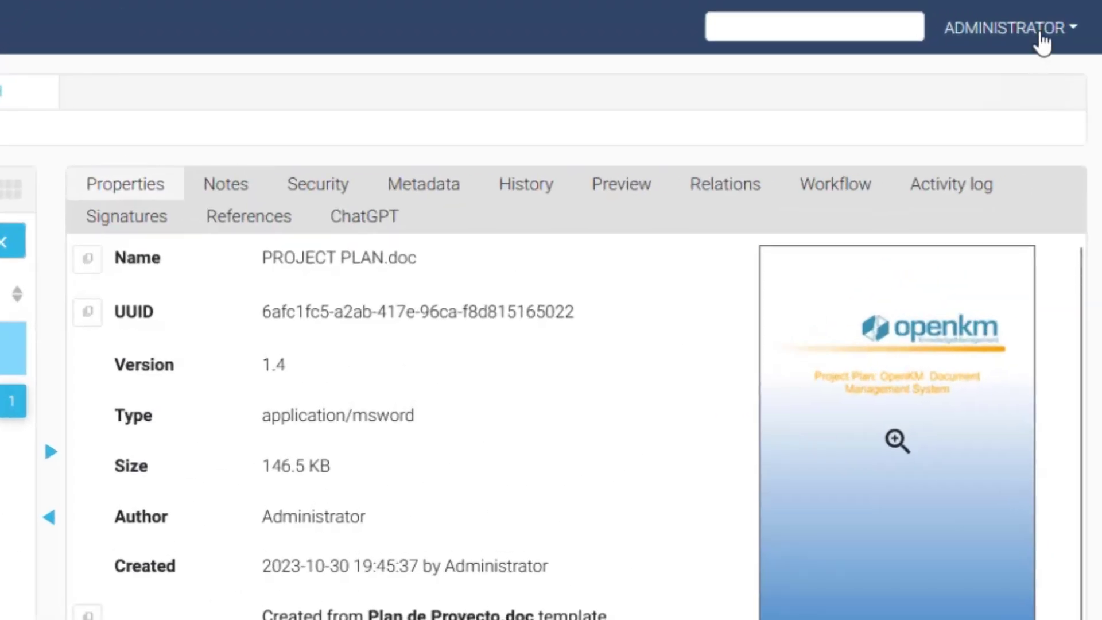
Step: Turn off the online editor in user settings and open PROJECT PLAN.doc in Word for live editing
click(1041, 40)
click(1015, 108)
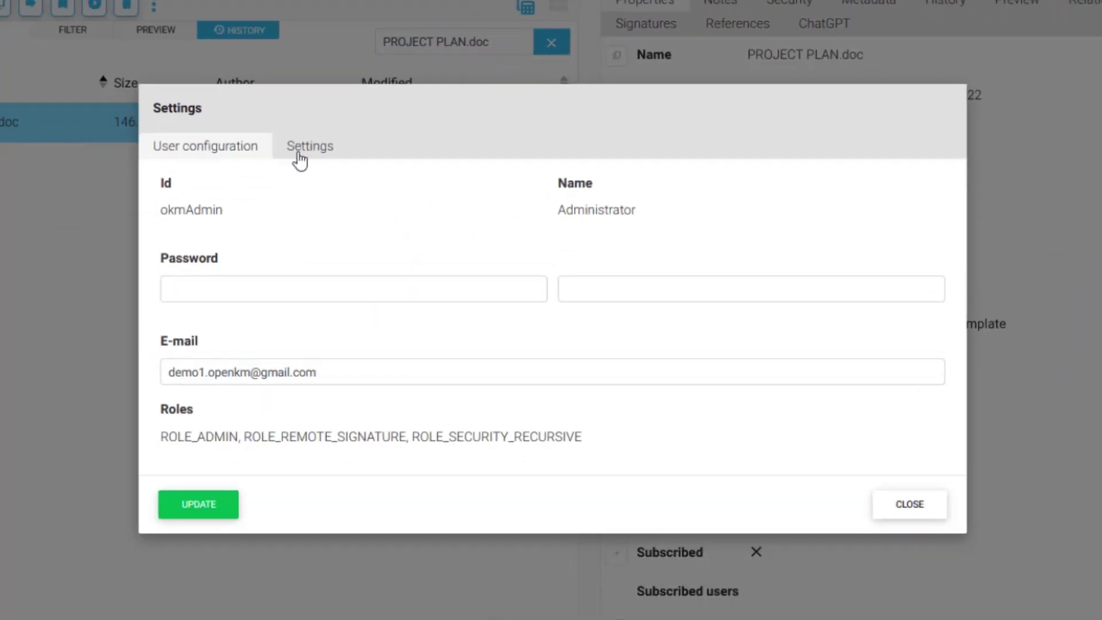
click(298, 166)
click(176, 307)
click(909, 481)
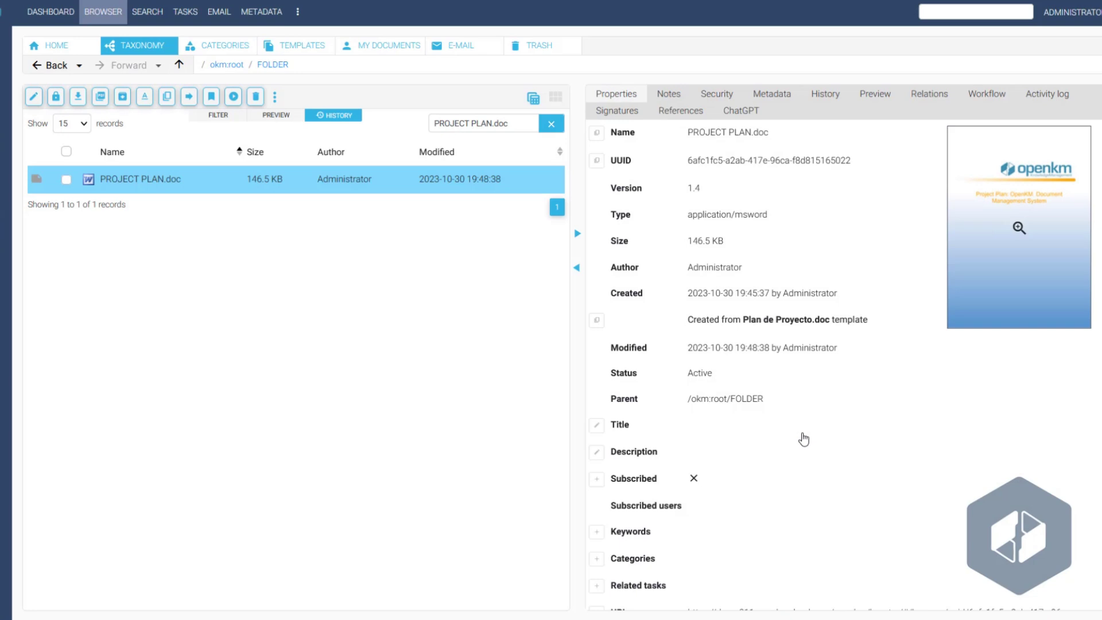
click(55, 107)
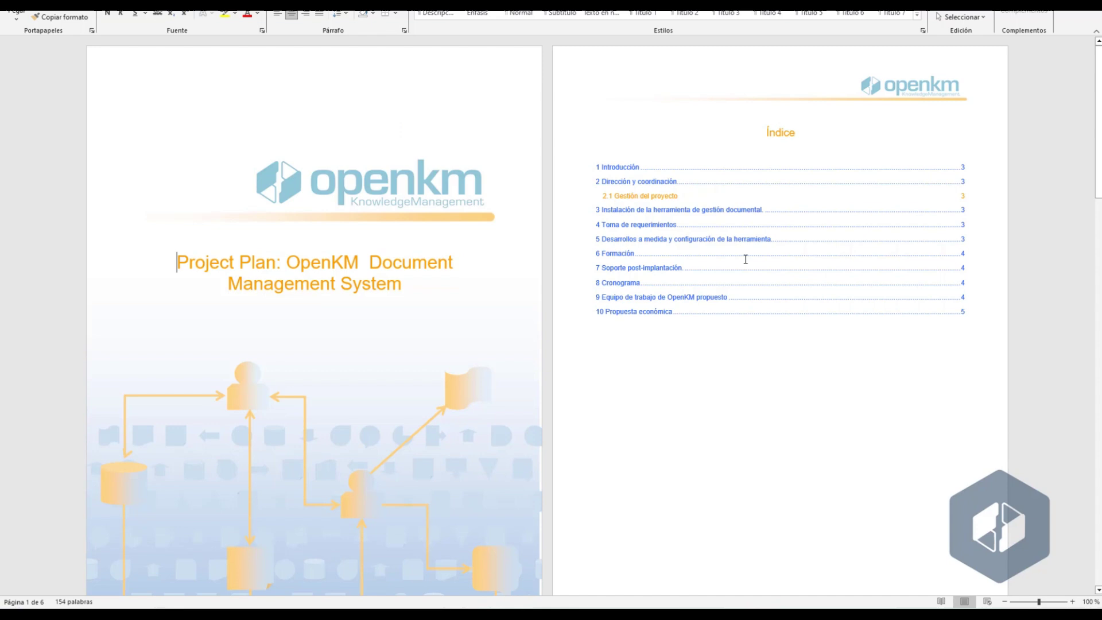
Step: Add the italic tagline 'Because information matters' under the title and save the document
click(1072, 601)
click(1072, 601)
click(1073, 602)
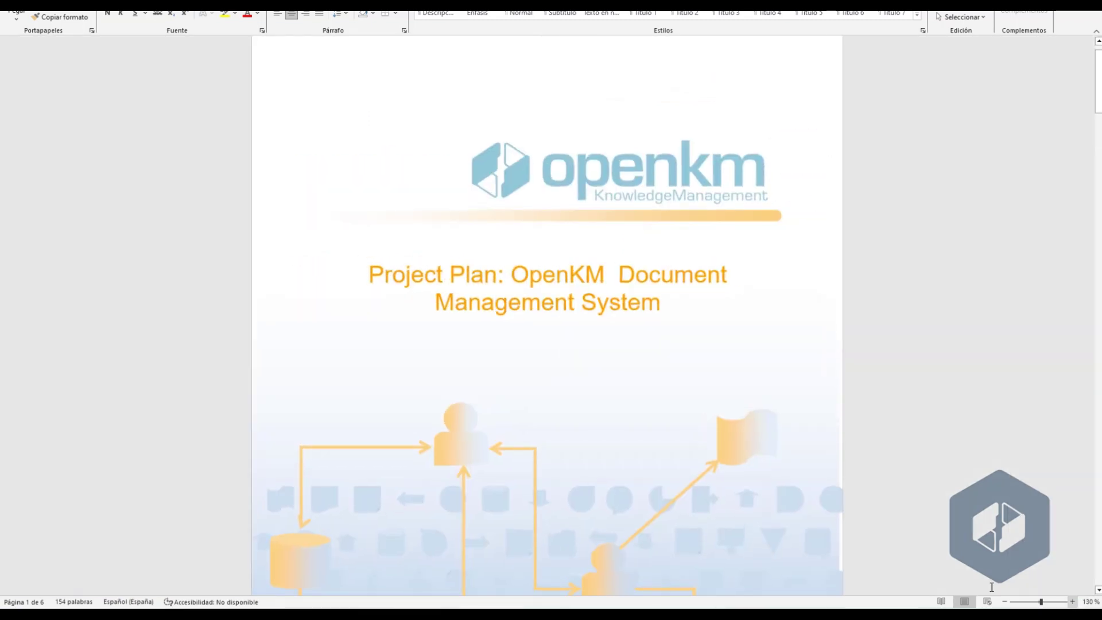
click(790, 524)
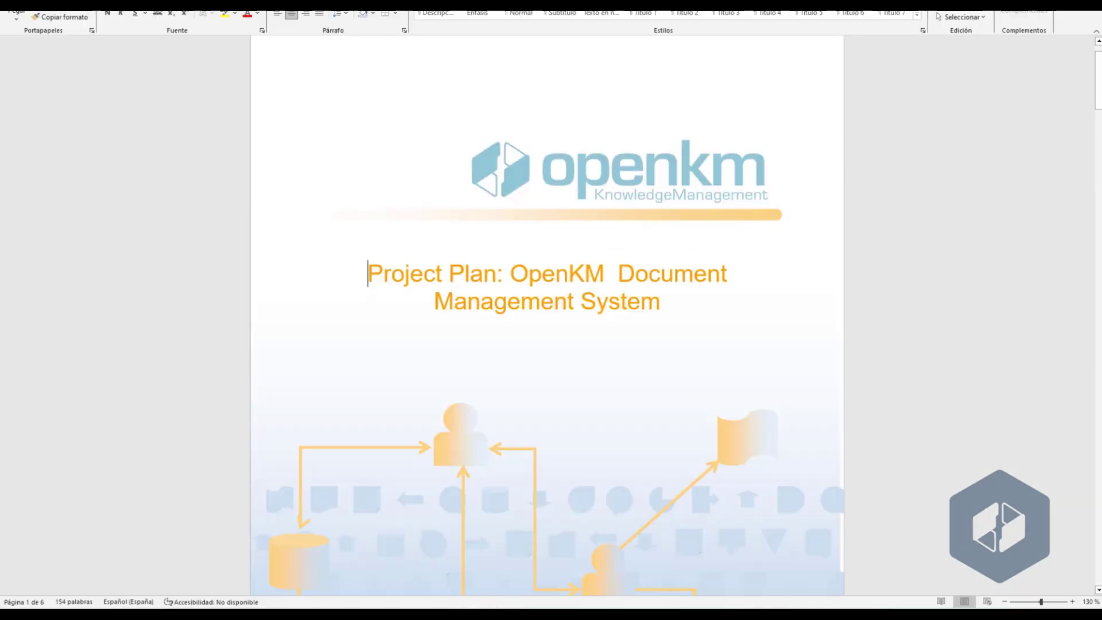
text(Because information matters)
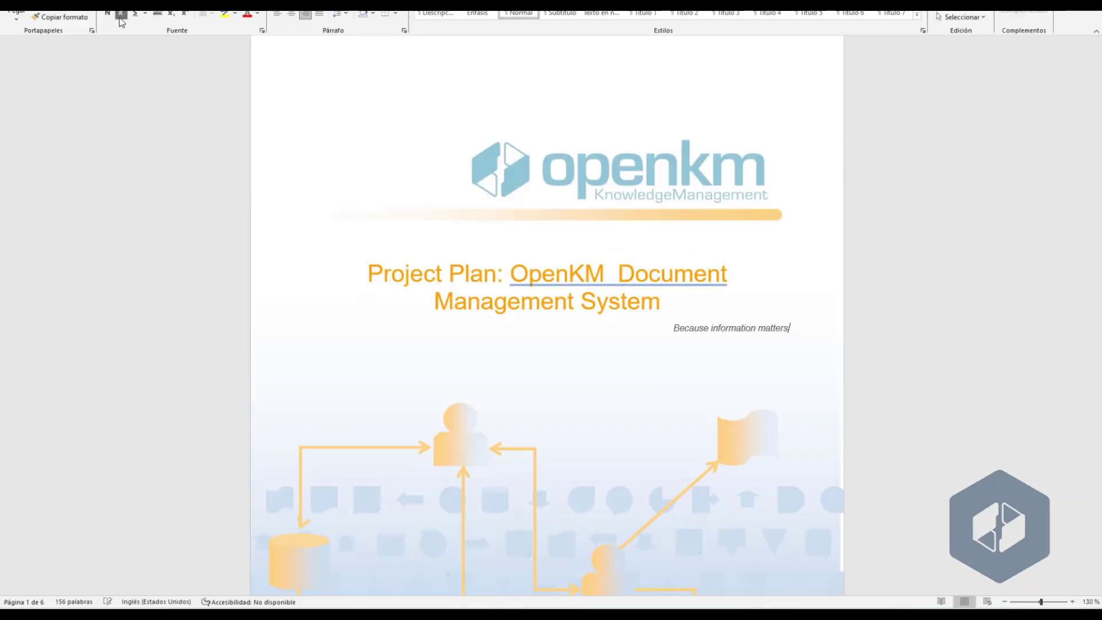
click(121, 16)
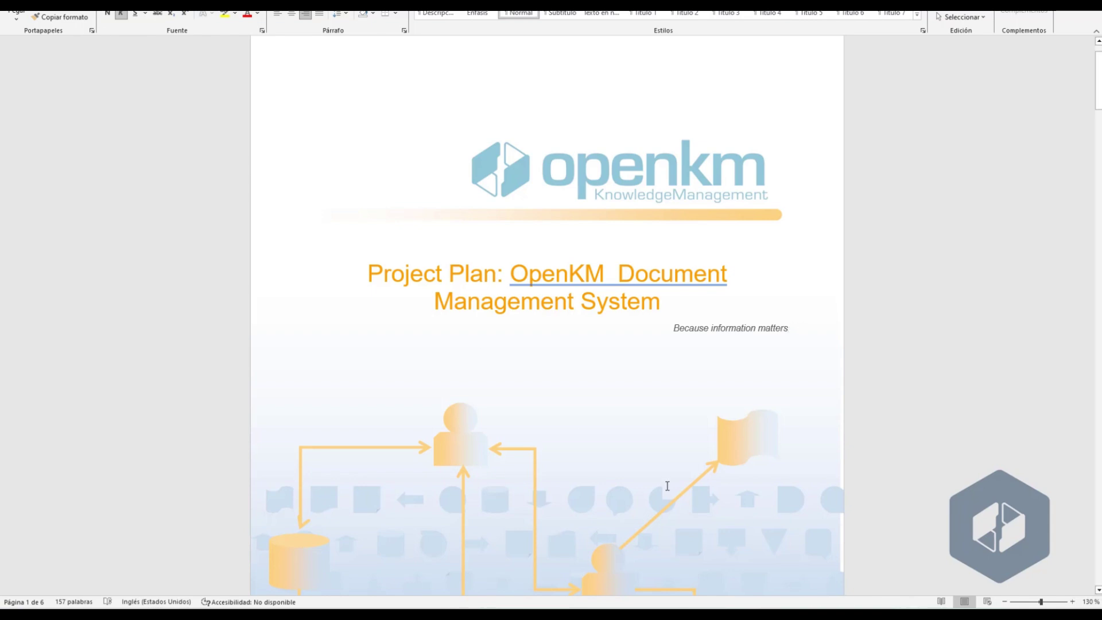
key(ctrl+s)
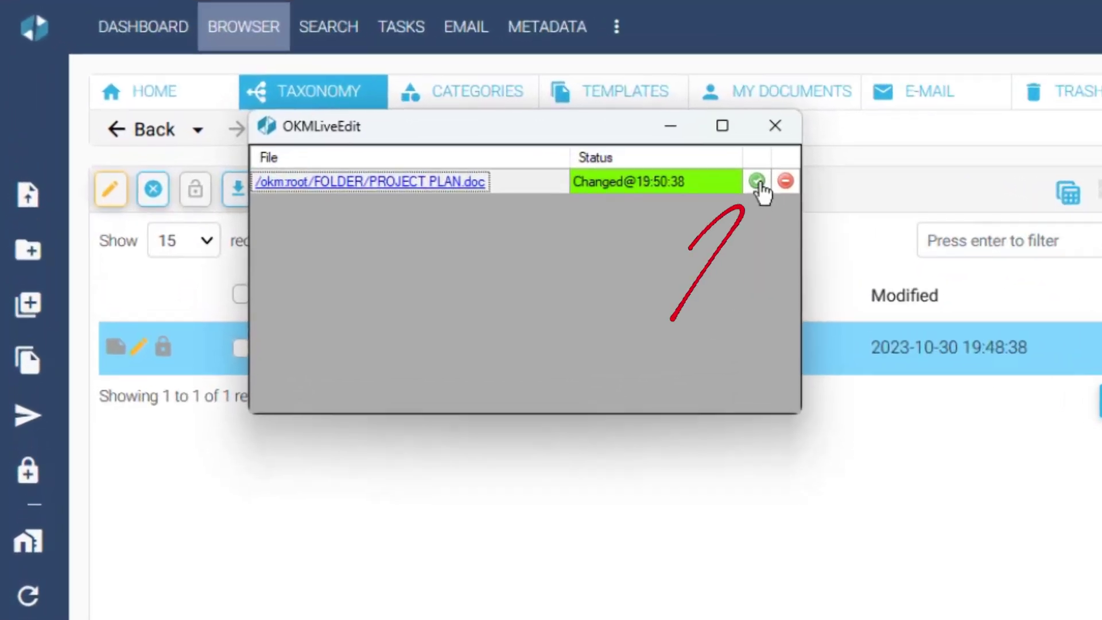
Step: Check in version 1.5 with comment 'edition made by OKM Live Edit' and review notes and history
click(759, 182)
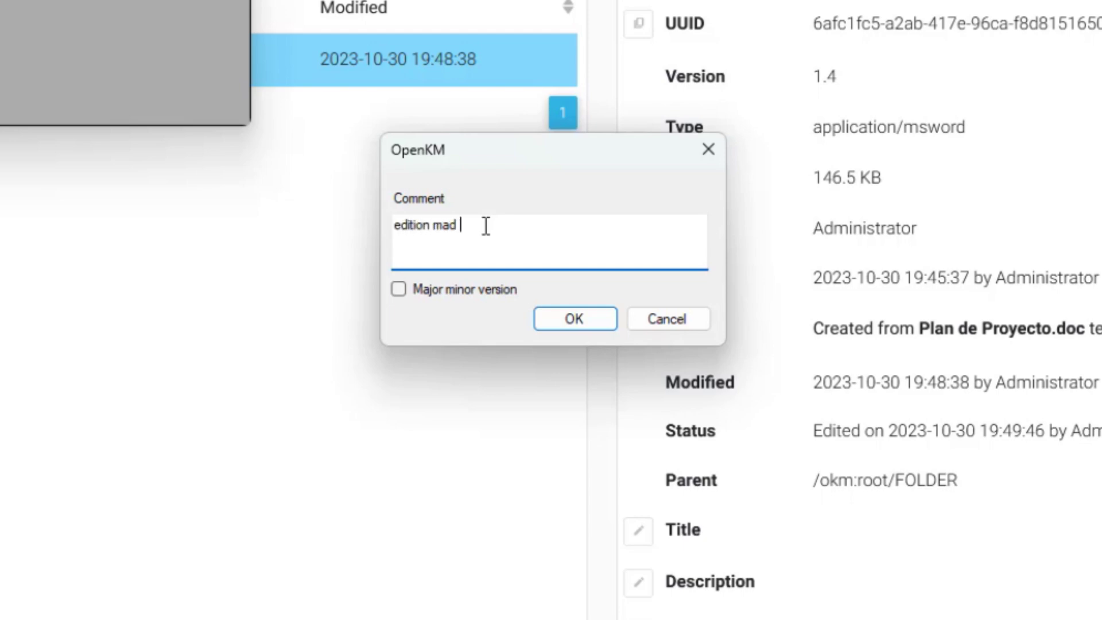
text(OKM Live Edit)
click(574, 320)
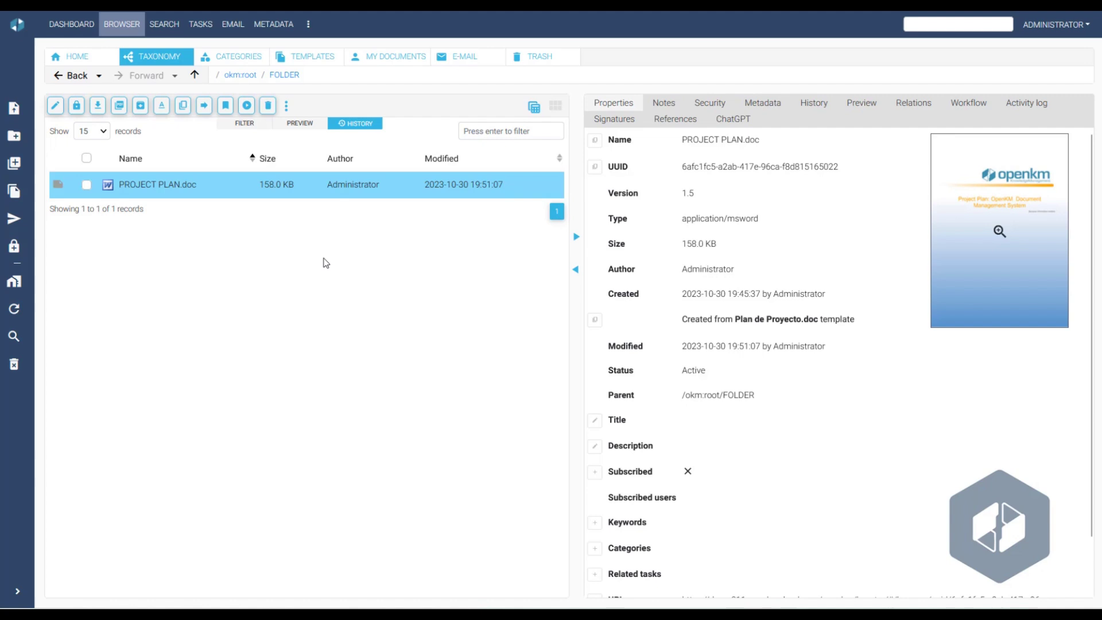
click(665, 104)
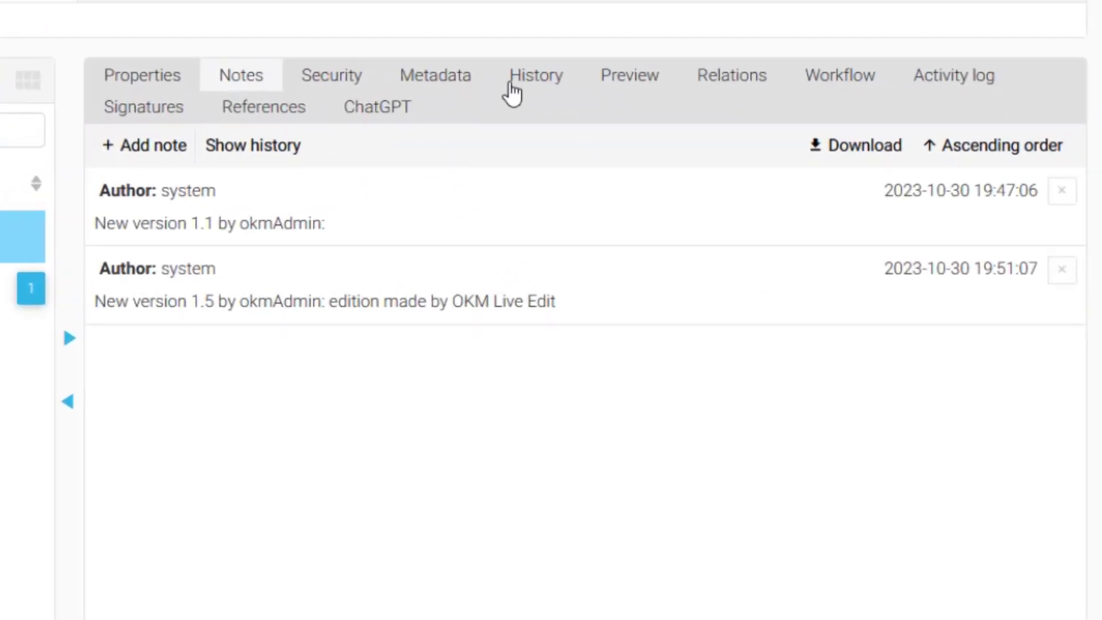
click(511, 86)
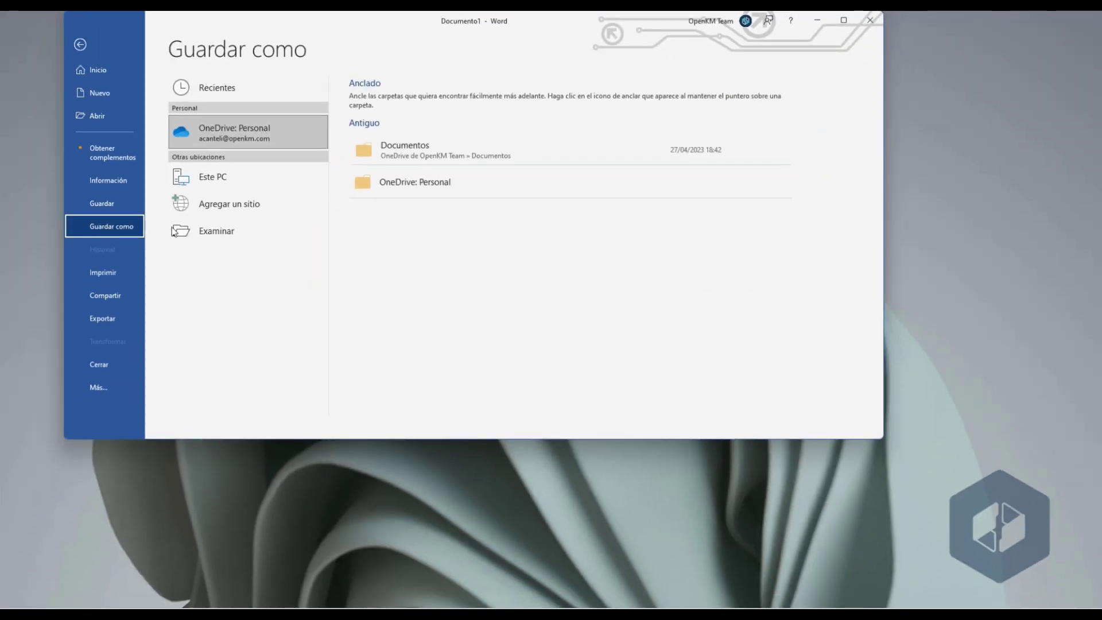
Step: Save the Word document containing TEST as Doc1 in the Escritorio folder
click(246, 187)
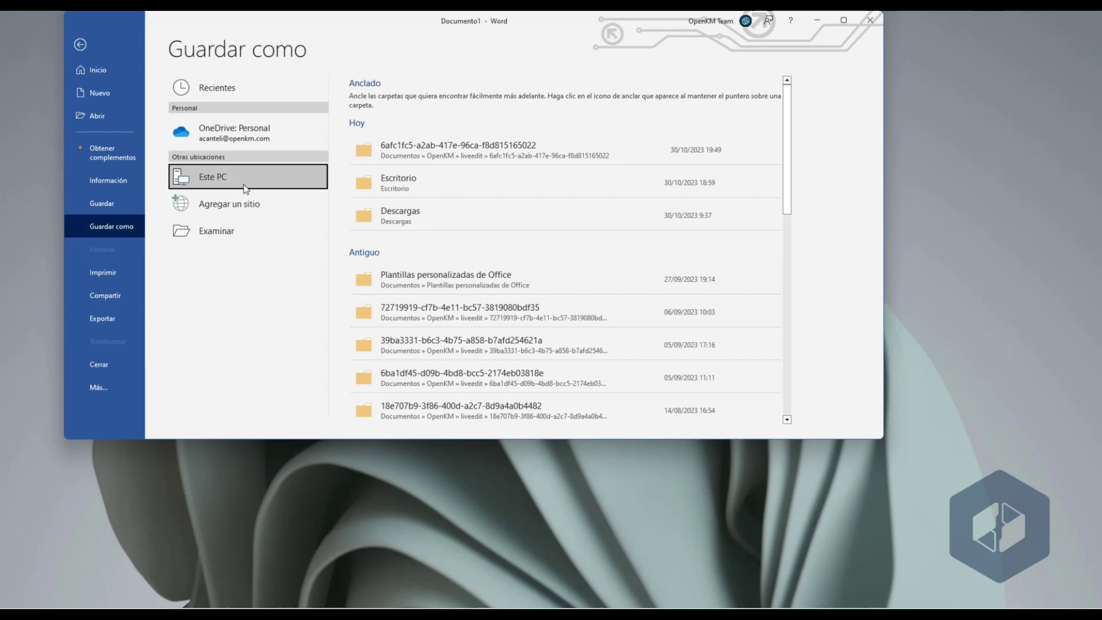
click(402, 182)
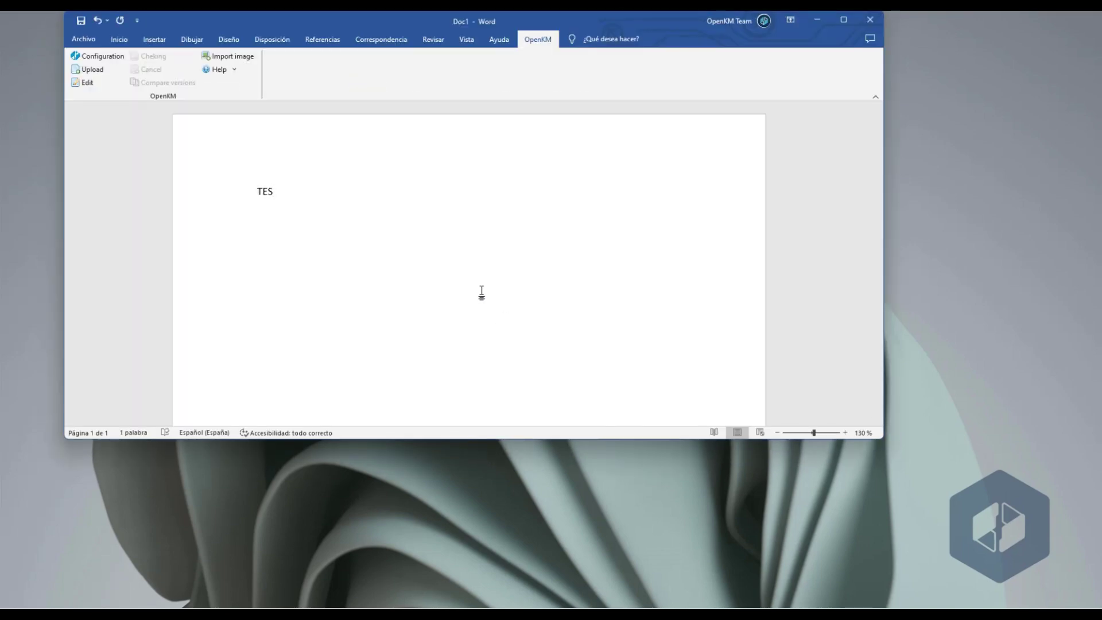
text(T)
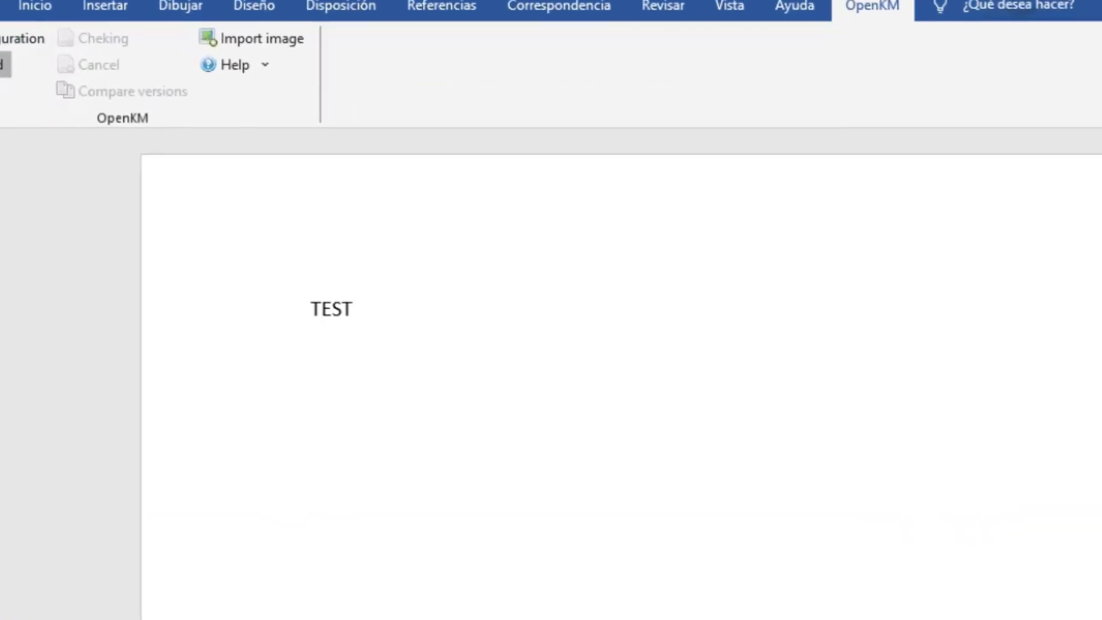
Step: Upload Doc1 to OpenKM's AutoCAD folder by its UUID, adding the Matricula metadata group
click(5, 65)
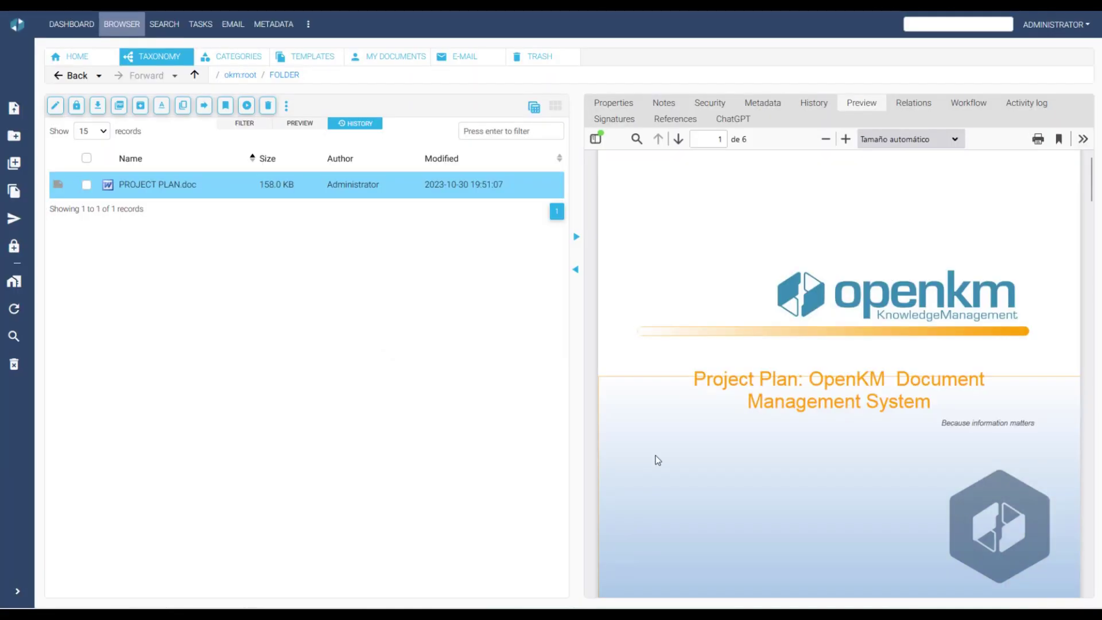
click(242, 81)
click(89, 280)
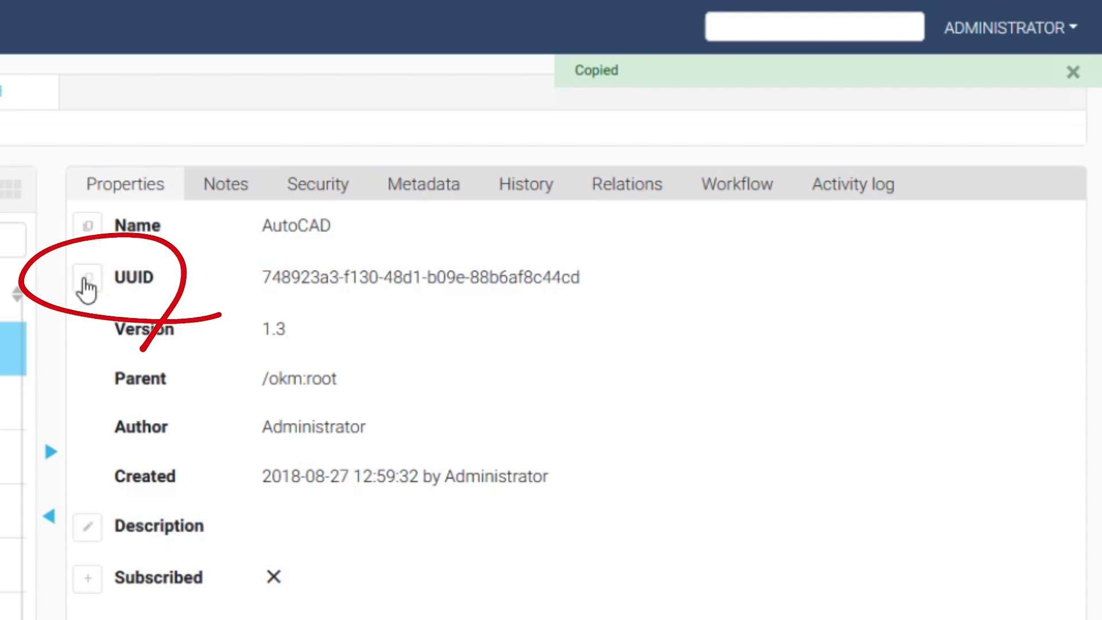
key(alt+Tab)
click(482, 274)
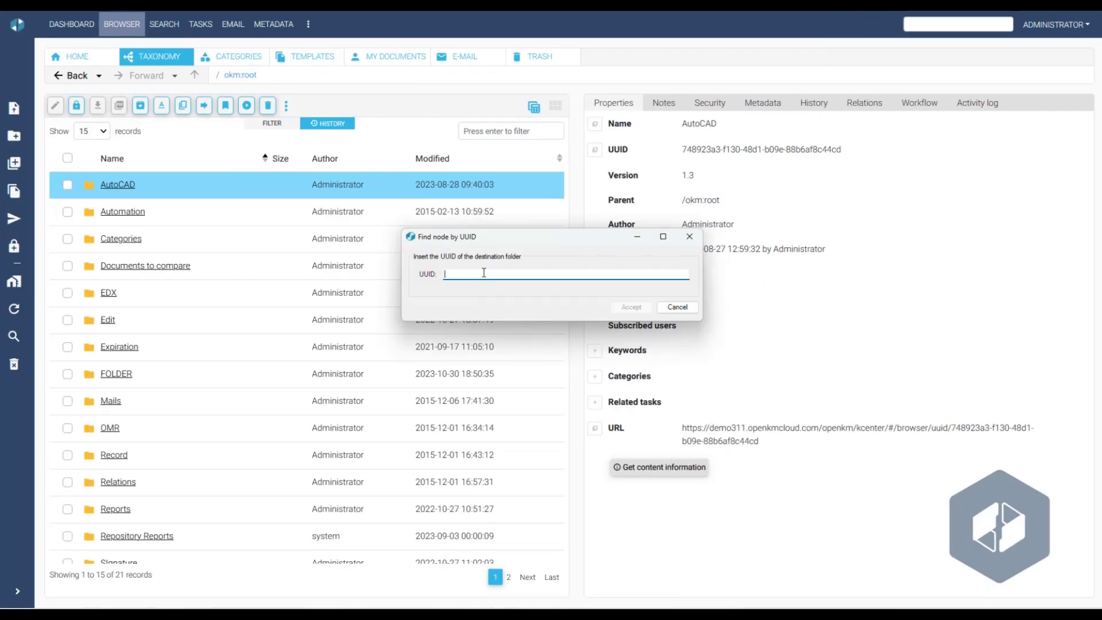
key(ctrl+v)
click(633, 308)
click(577, 280)
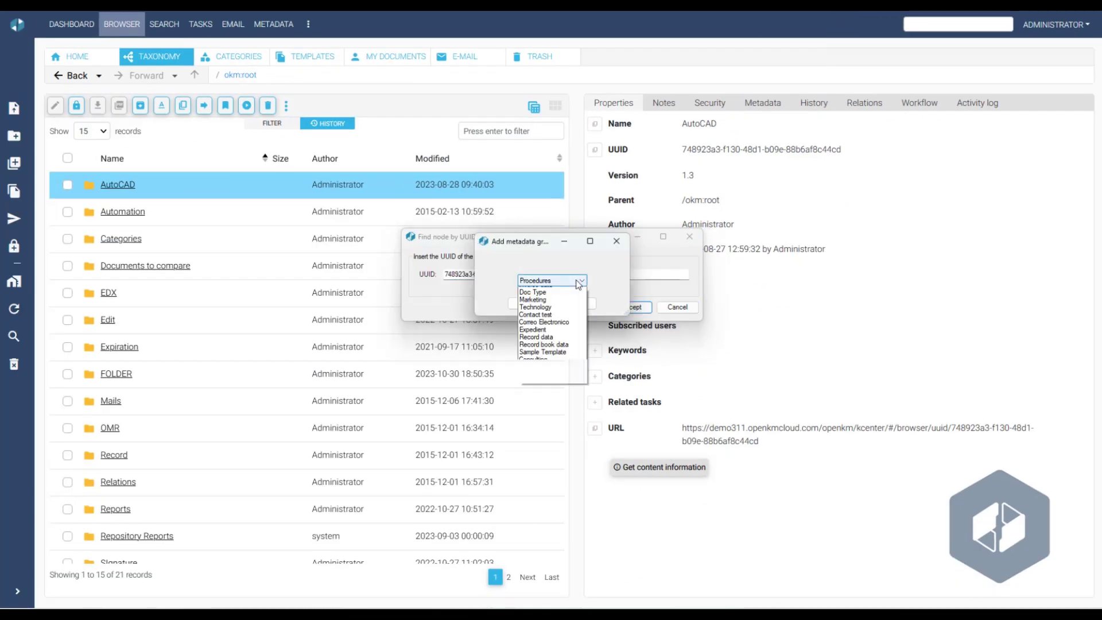
click(570, 306)
click(533, 305)
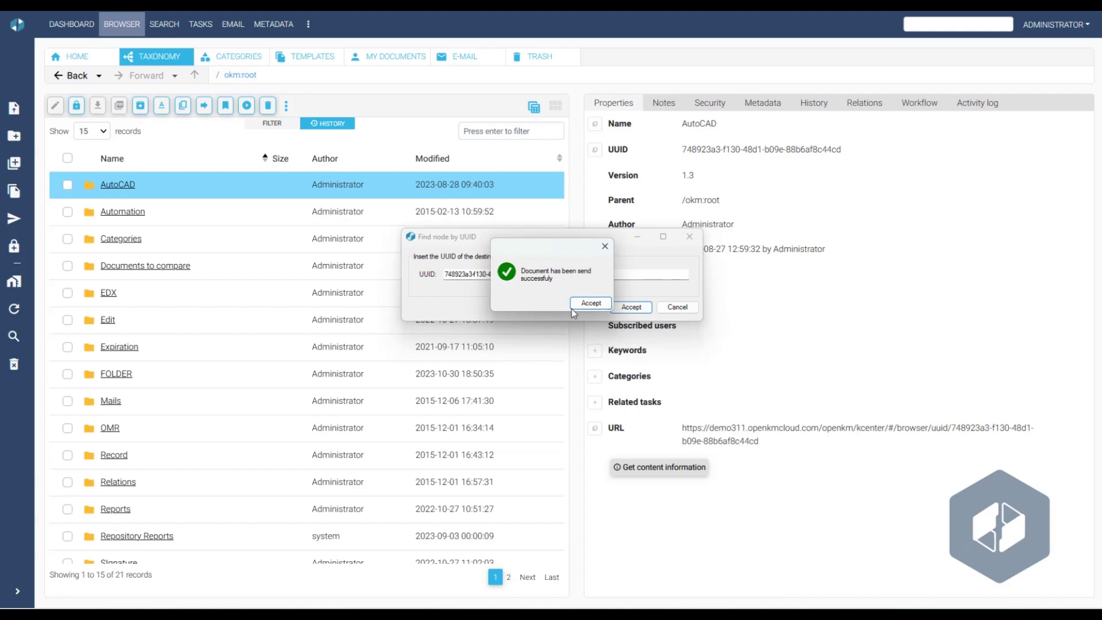
click(571, 308)
Step: Preview the uploaded Doc1.docx and its details in OpenKM's AutoCAD folder
click(112, 185)
click(396, 329)
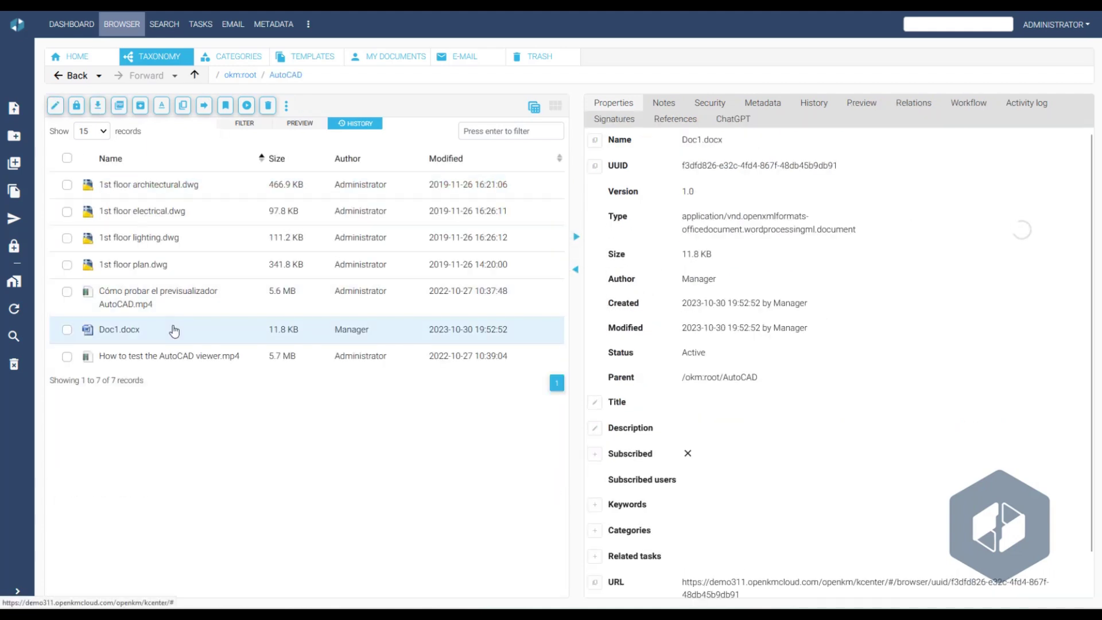
click(864, 105)
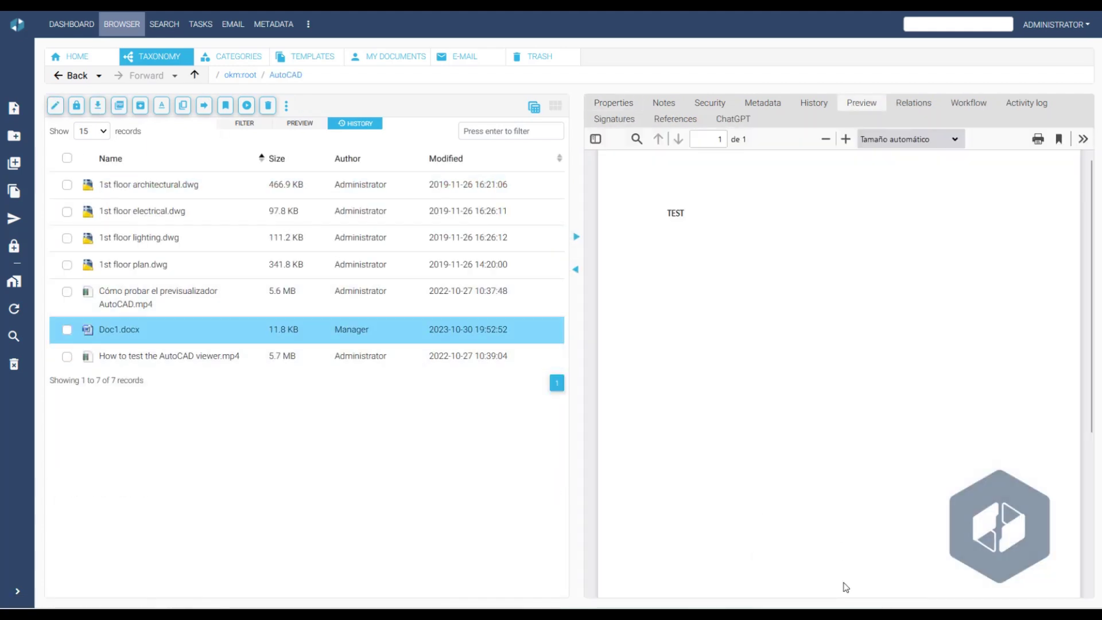
click(838, 563)
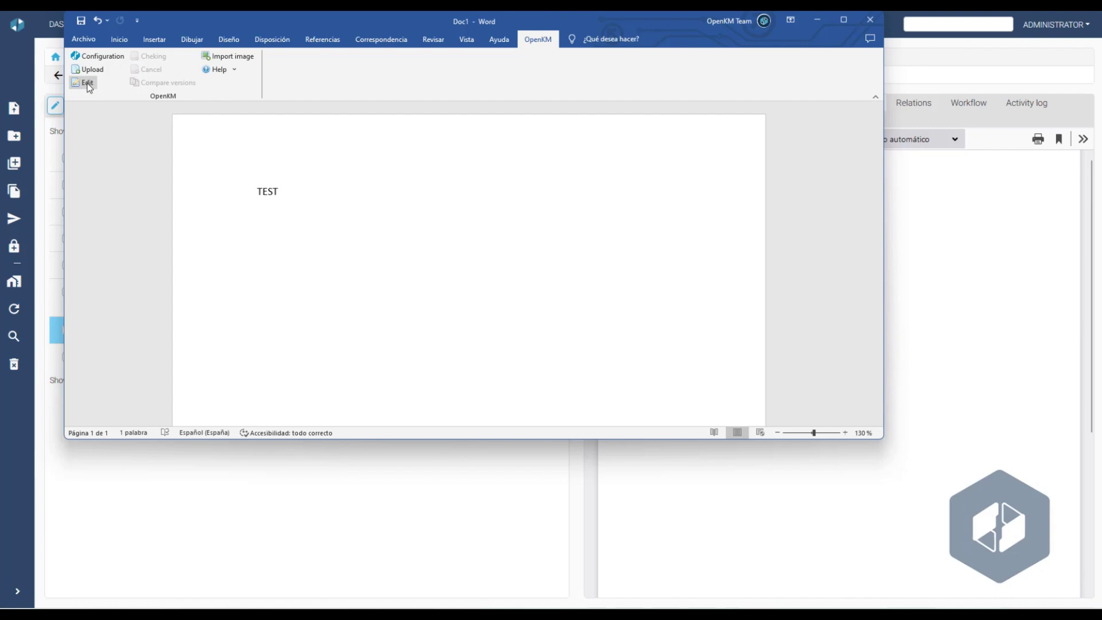
Step: Open Doc1.docx for editing in Word using its pasted OpenKM UUID
click(88, 84)
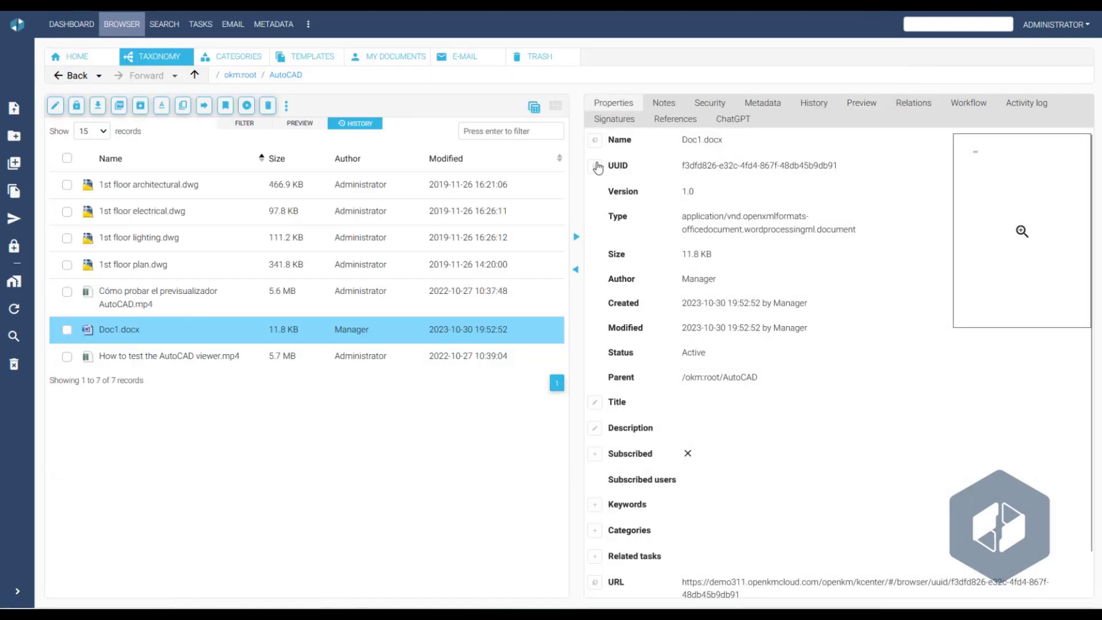
click(596, 165)
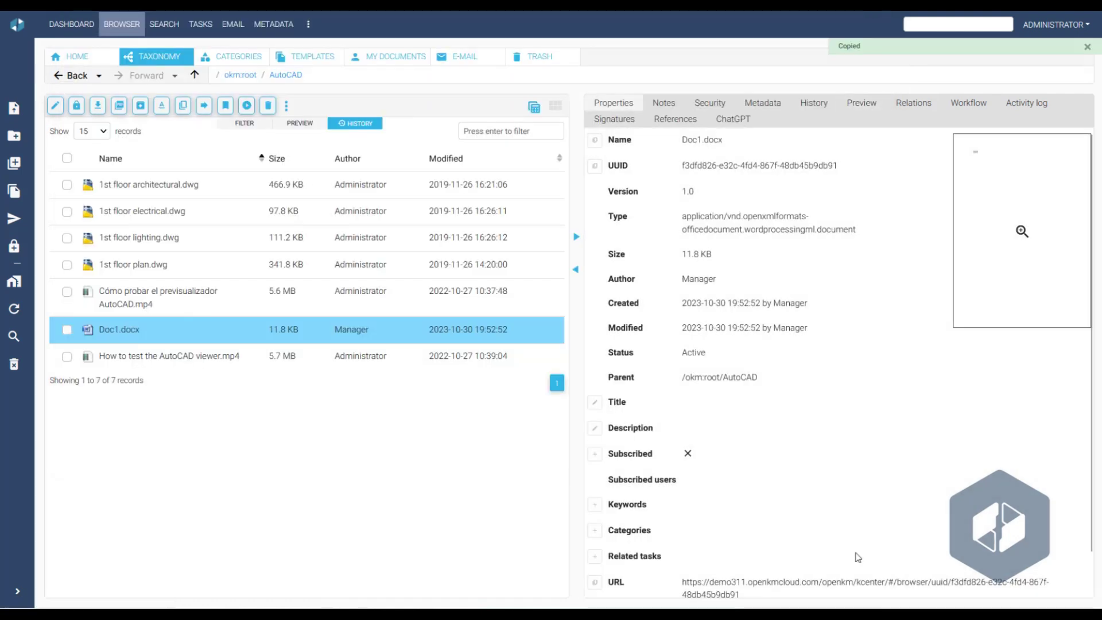
mouse_move(855, 613)
click(896, 574)
drag(565, 274, 355, 276)
key(ctrl+v)
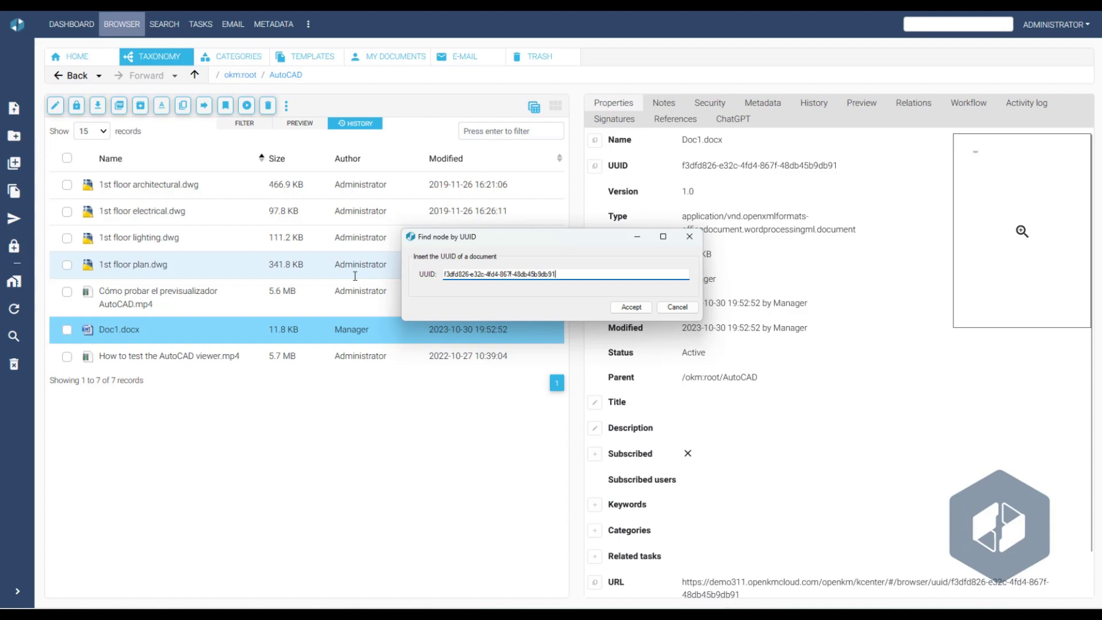
click(632, 308)
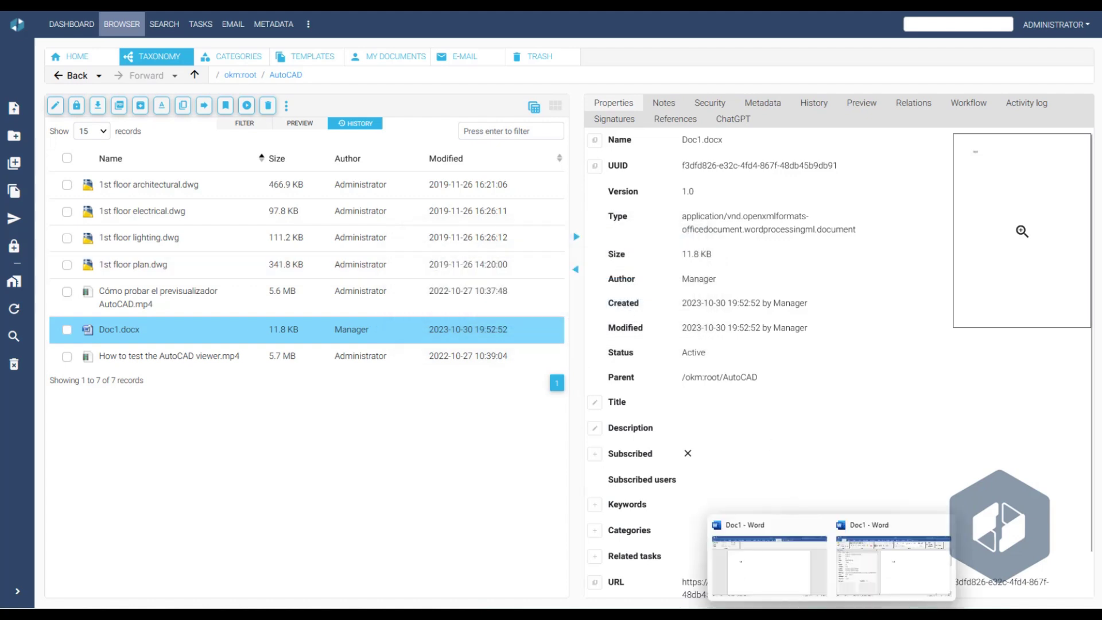
click(851, 598)
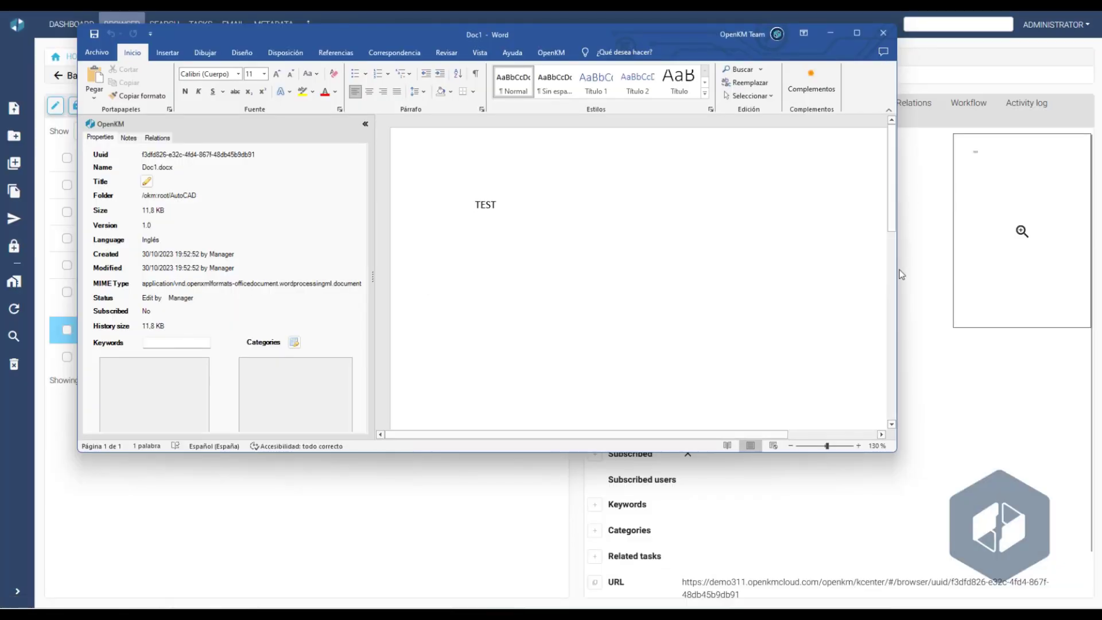
Step: Add a TEST II line, the keyword OpenKM and the Department > Marketing category
drag(893, 456, 1099, 569)
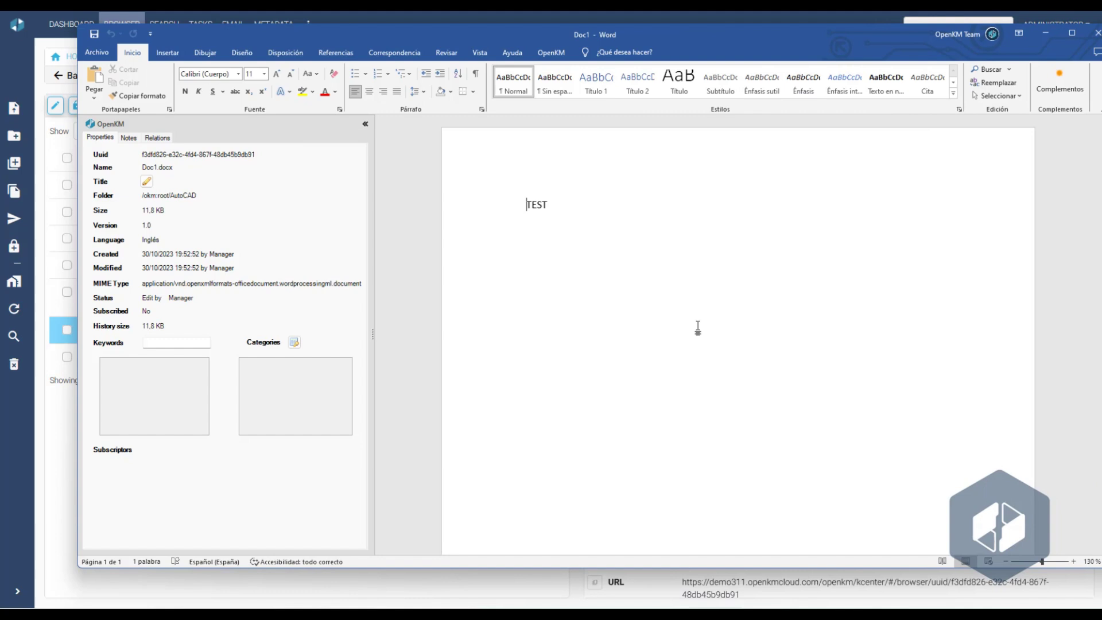
text(ST II)
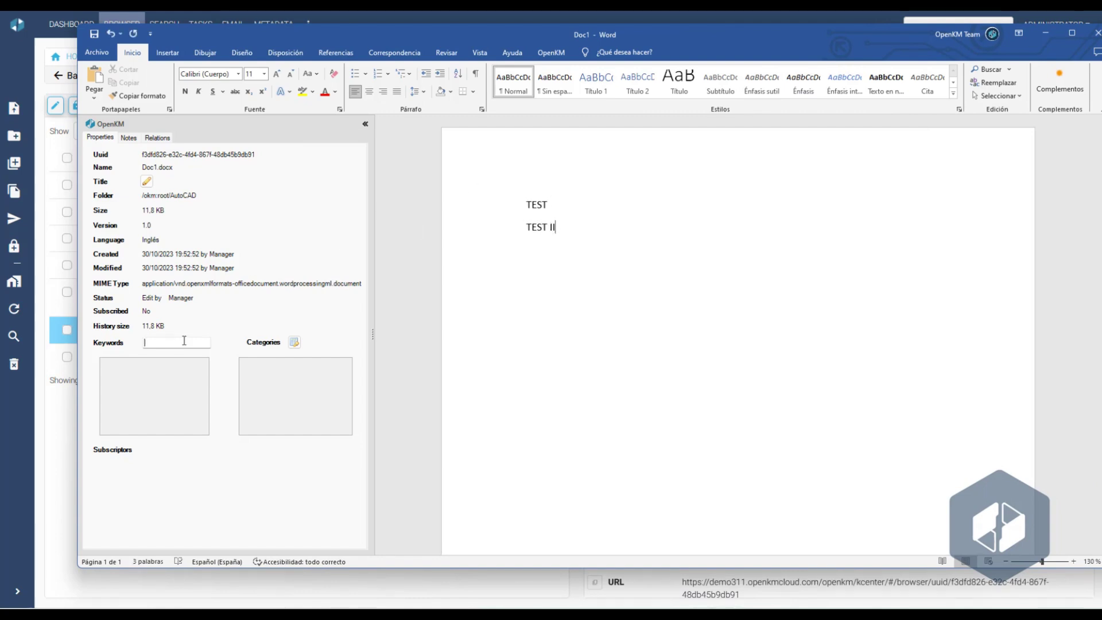
text(OpenKM)
key(Return)
click(294, 342)
double_click(507, 186)
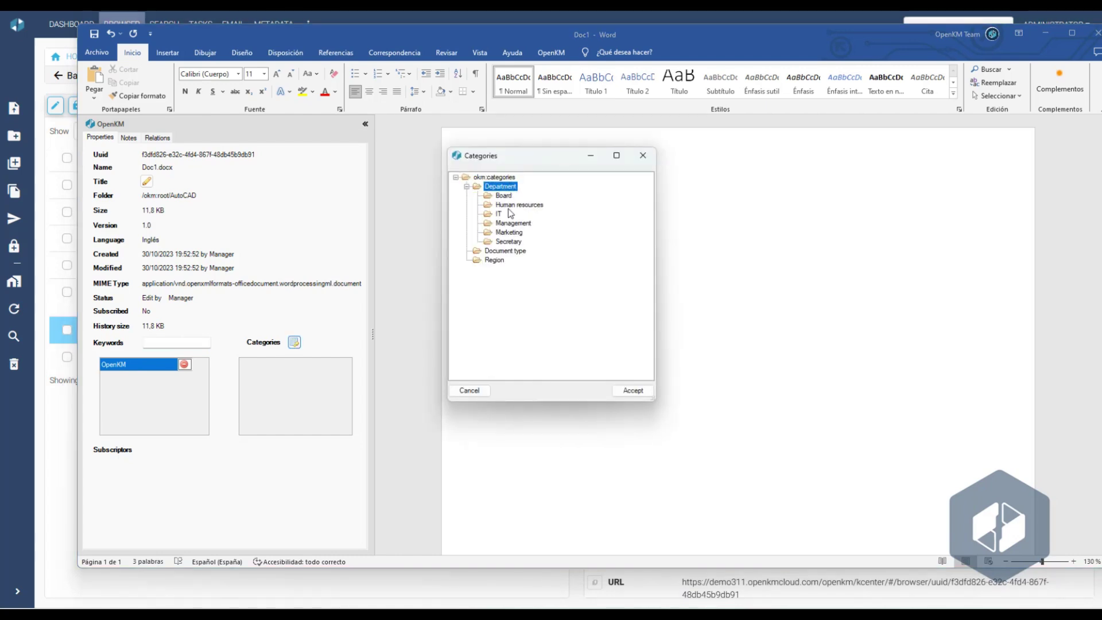
click(509, 232)
click(634, 390)
Step: Add the note 'THIS IS AN EXAMPLE' to the document
click(128, 138)
click(202, 388)
text(TH)
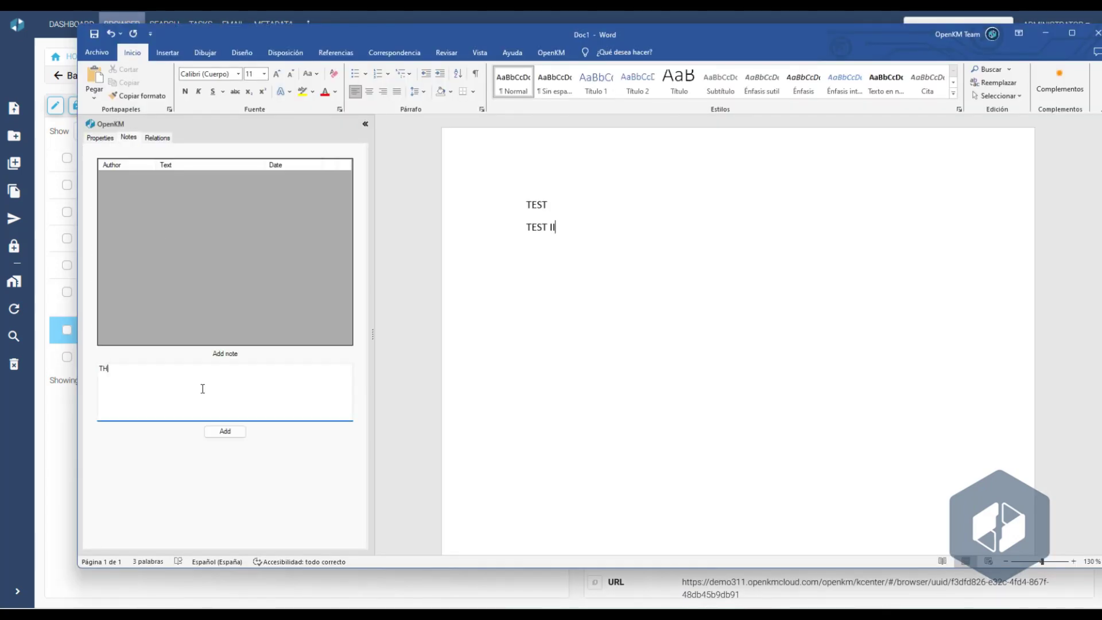
text(IS IS AN EXAMPLE)
click(225, 431)
Step: Relate Doc1 to demo scan.pdf as 'Is child of' with the Proforma invoice relation
click(157, 137)
click(181, 153)
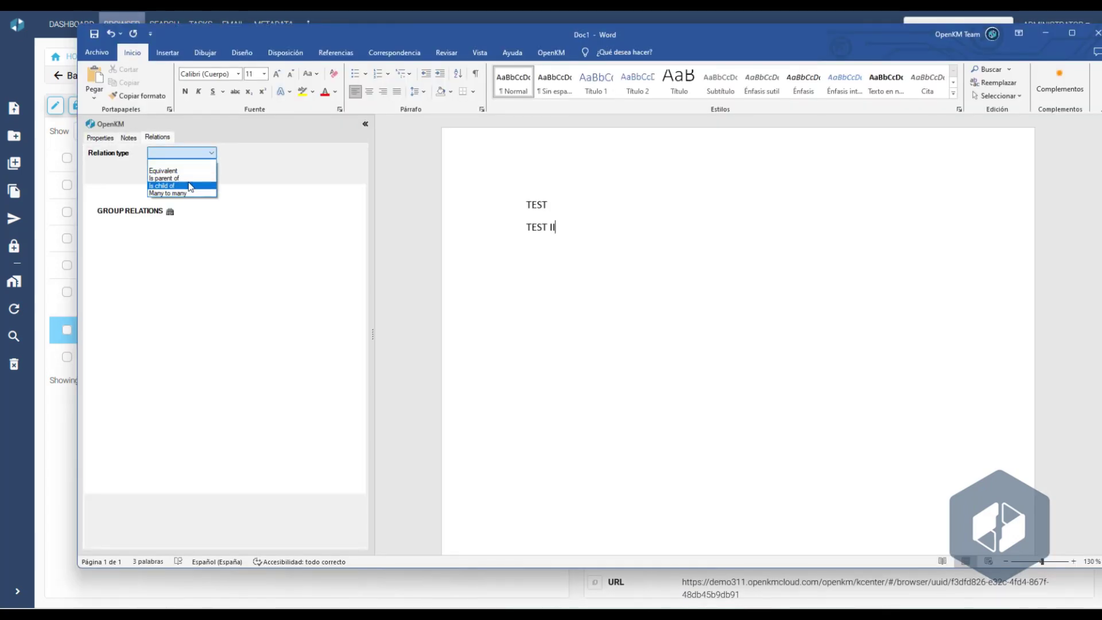
click(181, 185)
click(181, 169)
click(189, 195)
click(231, 168)
click(695, 123)
double_click(603, 150)
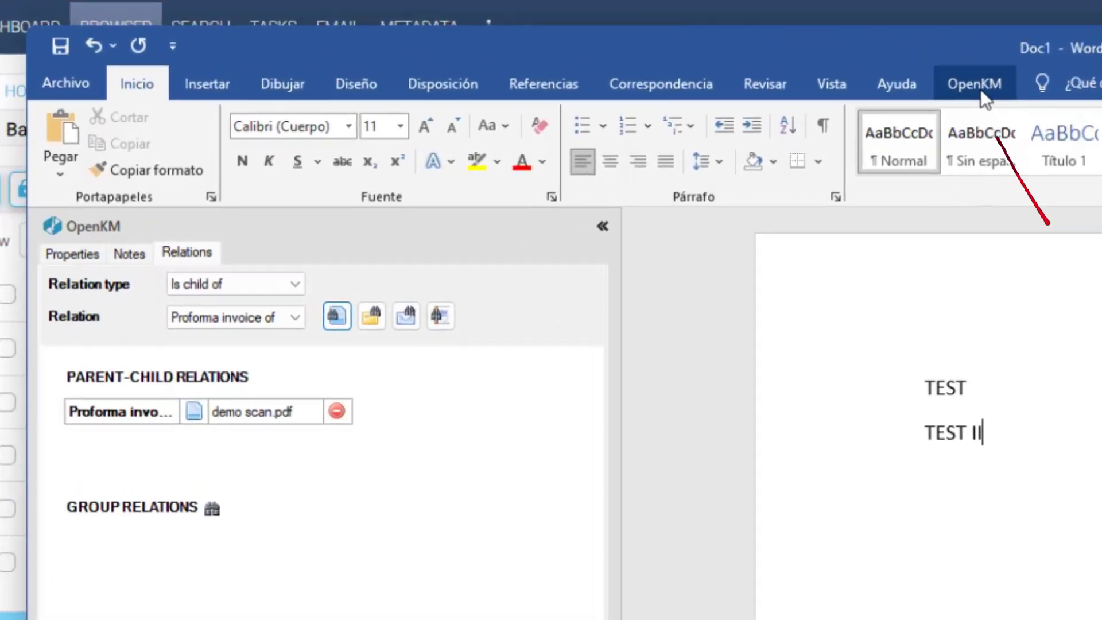
click(793, 73)
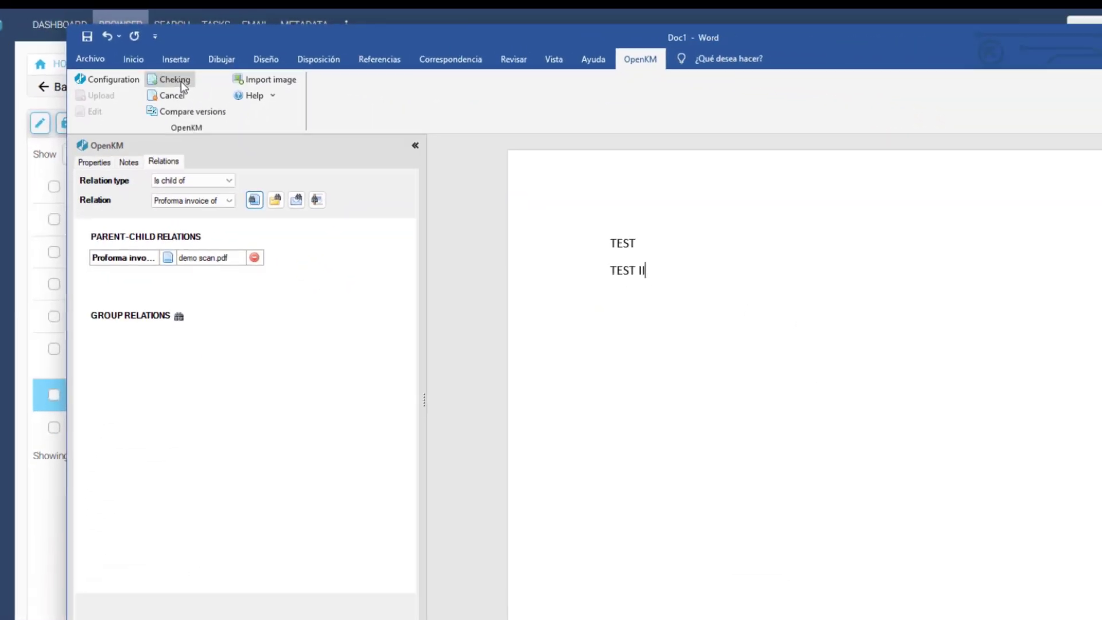
Step: Check Doc1 back in with the comment 'EDITION USIN MS ADDIN' and no metadata group
click(216, 122)
click(564, 322)
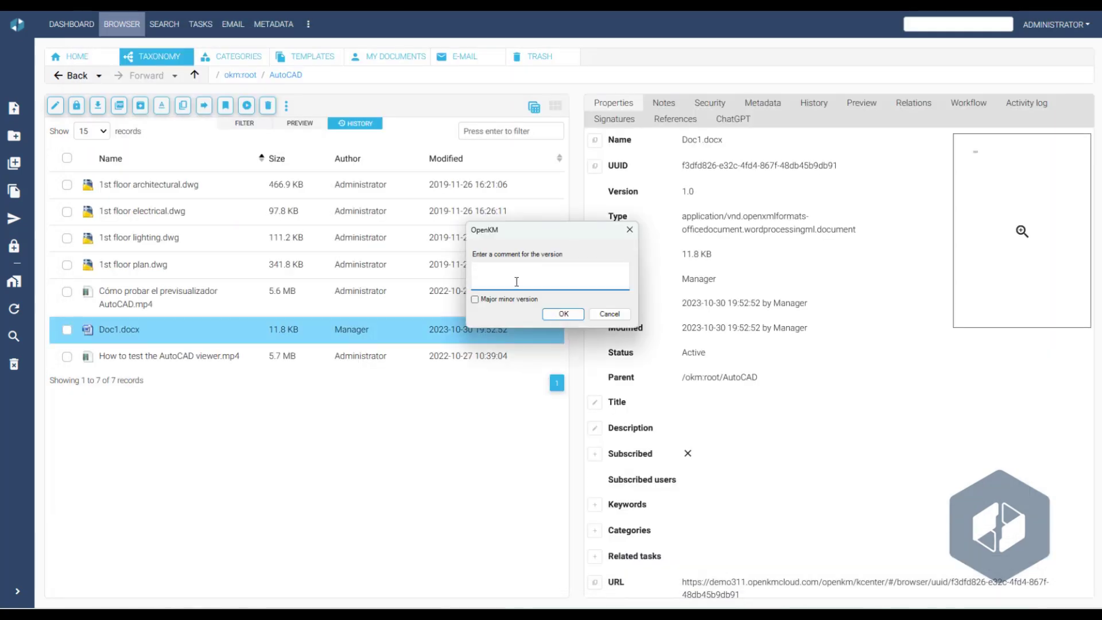
text(EDITION USIN MS ADDIN)
click(575, 318)
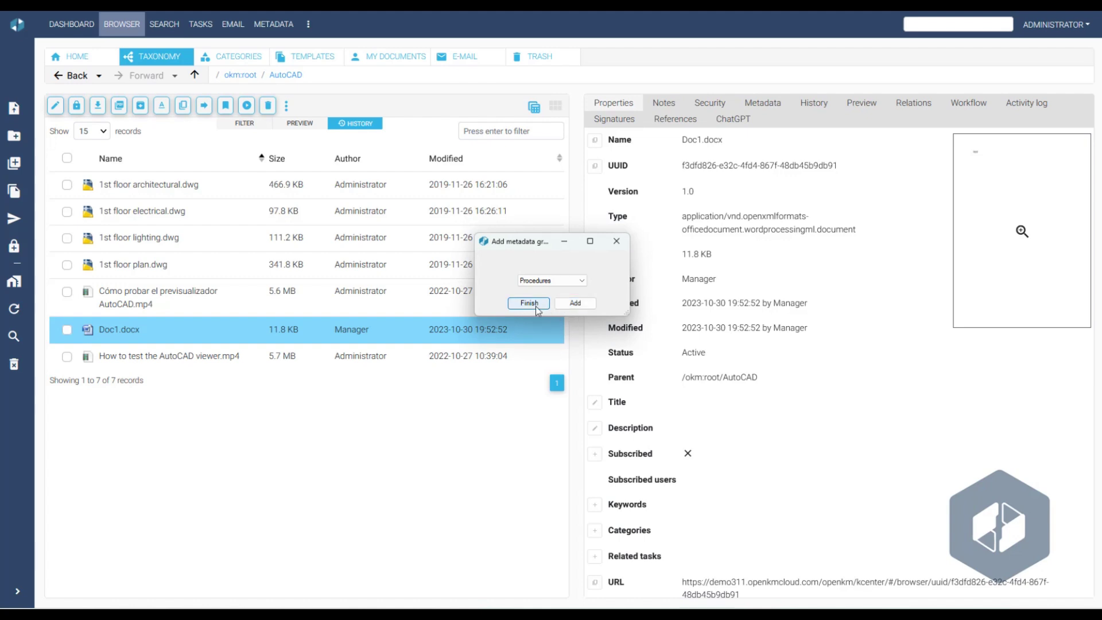
click(529, 303)
click(591, 303)
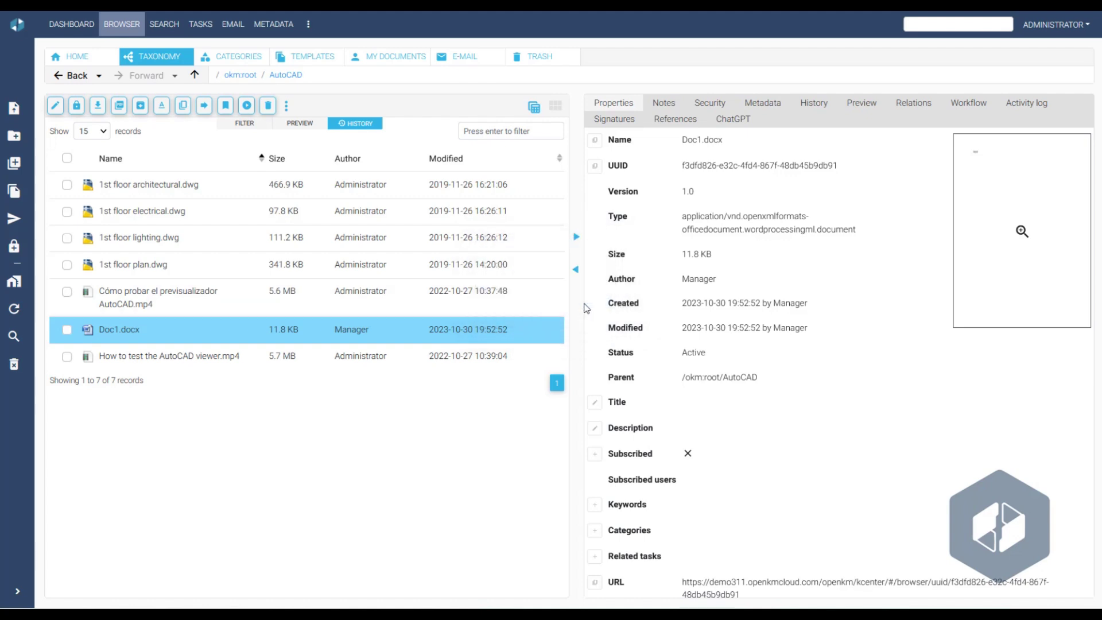
Step: Refresh the AutoCAD folder and confirm Doc1.docx is now version 1.1
click(12, 313)
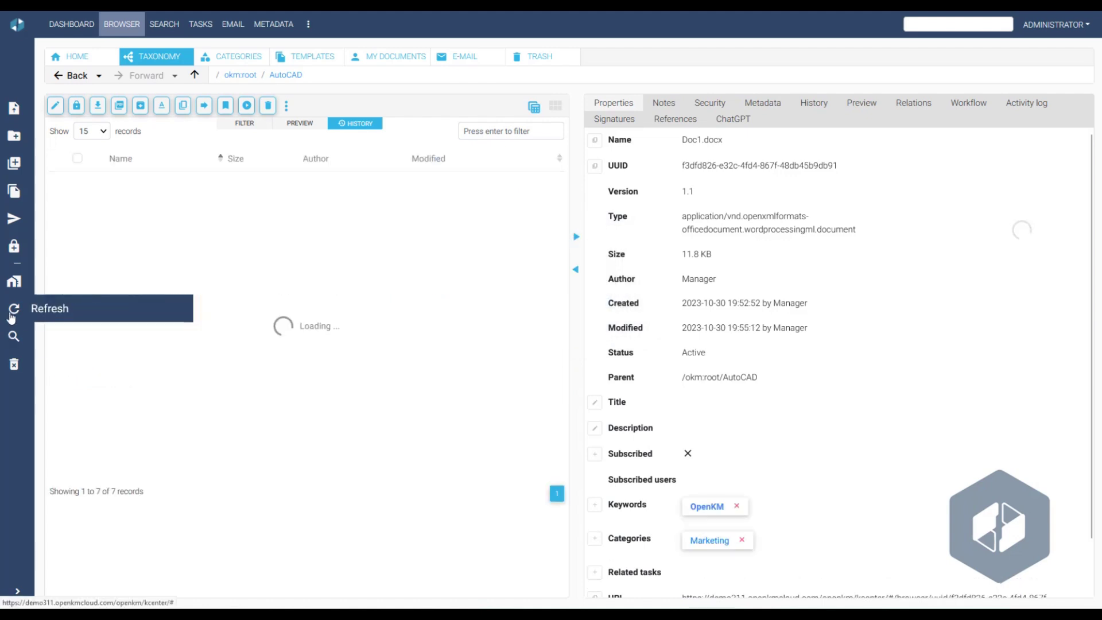
double_click(700, 191)
scroll(659, 447, down, 1)
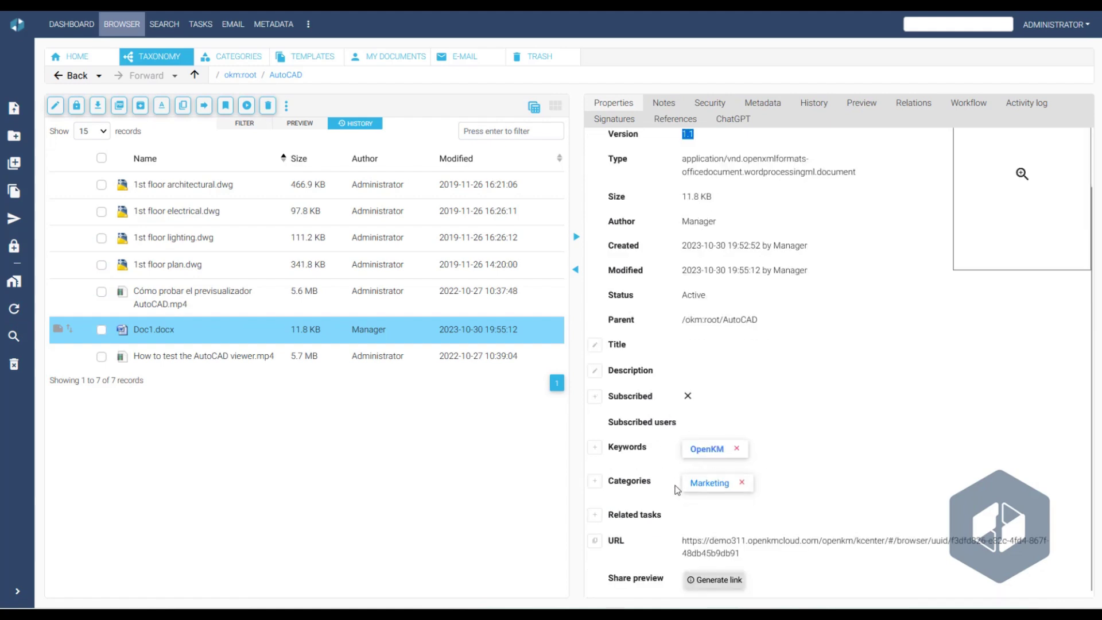
scroll(776, 456, up, 1)
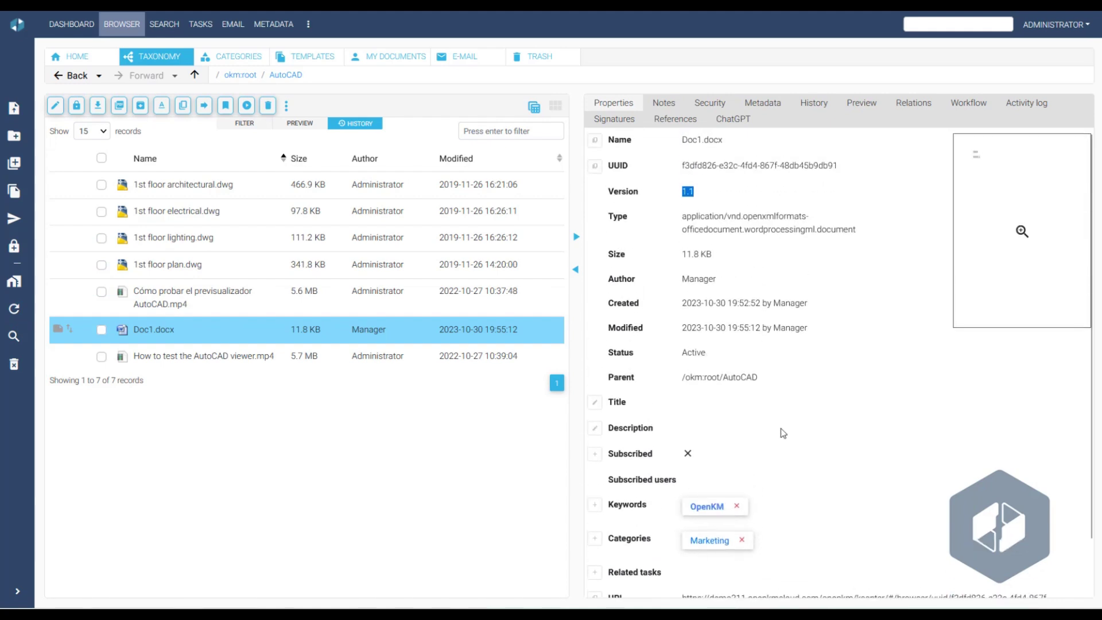
Step: Stamp Doc1.docx with the Text approval stamp, creating Doc1.pdf
click(815, 110)
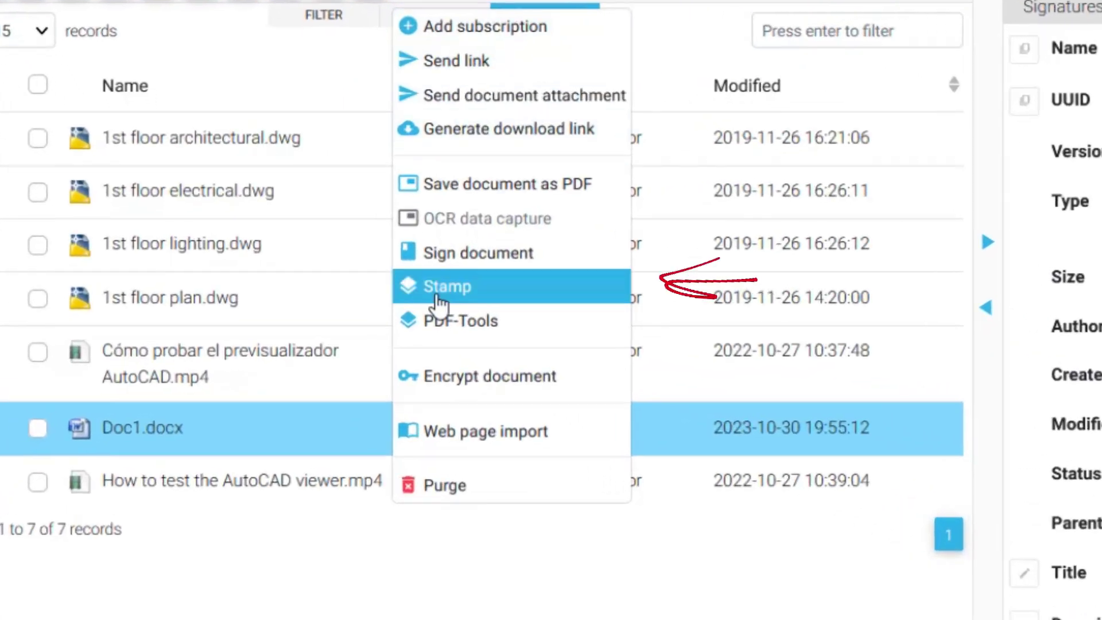
click(438, 297)
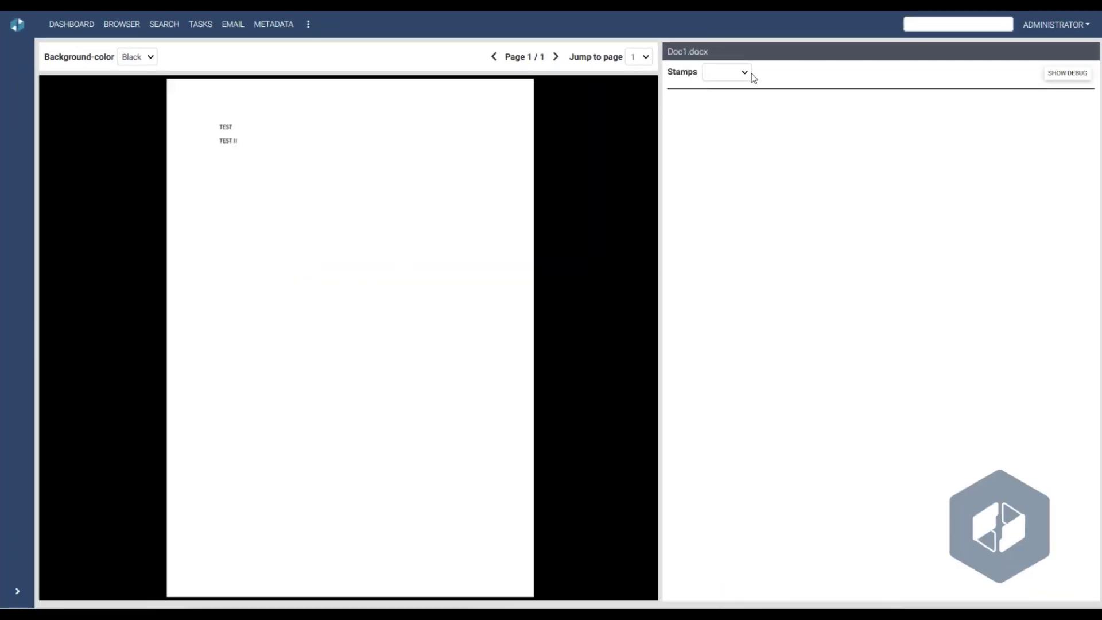
click(749, 73)
click(739, 104)
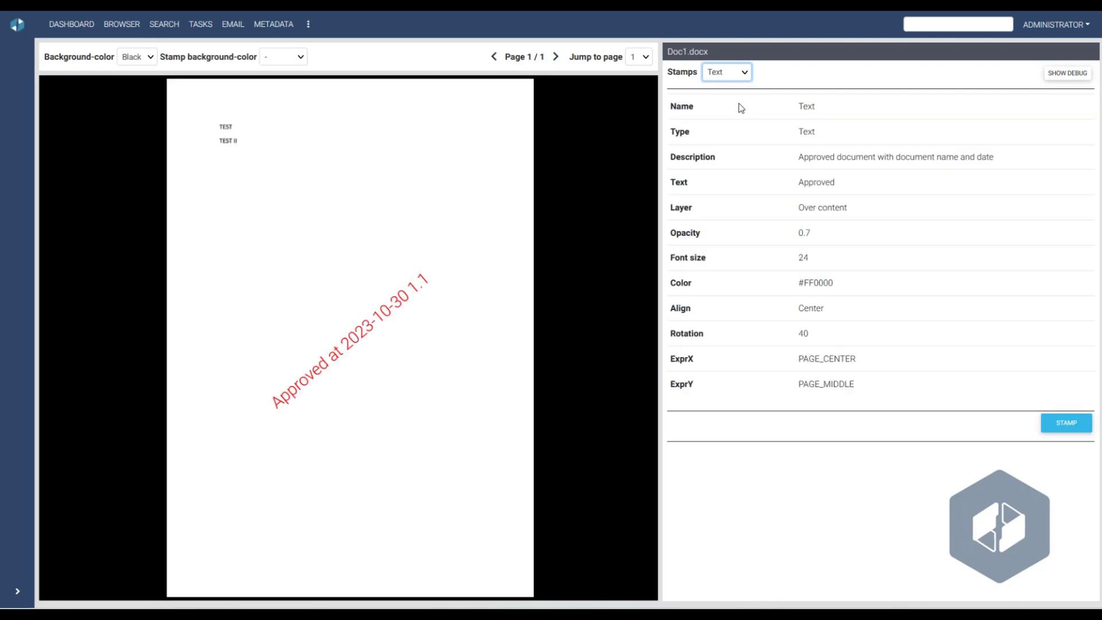
click(1058, 423)
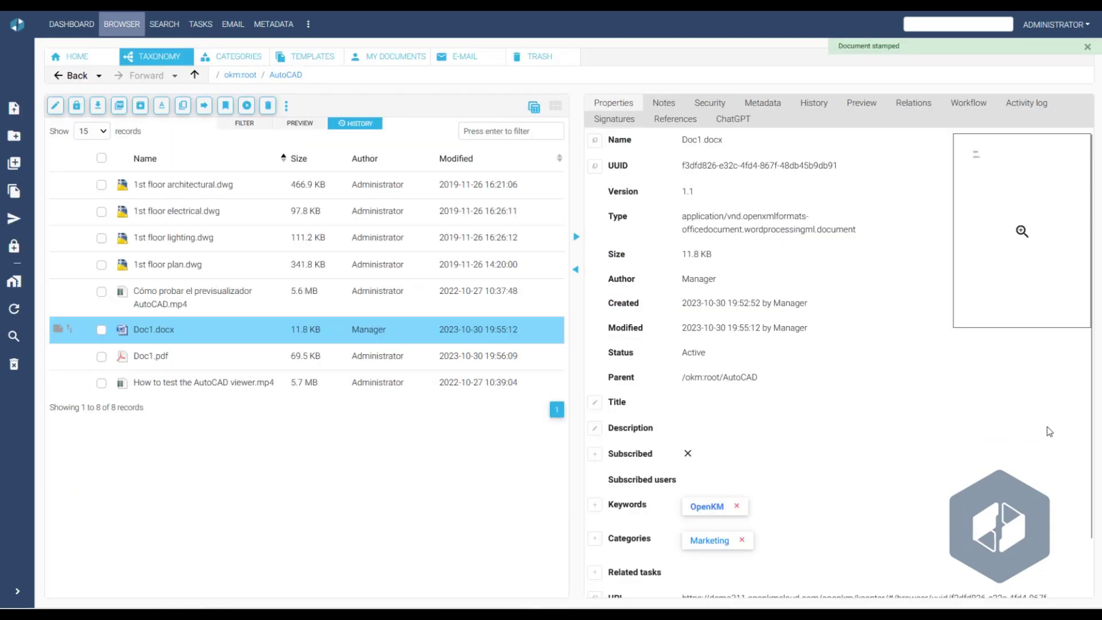
Step: Apply the Sample barcode QR stamp to Doc1.pdf
click(222, 359)
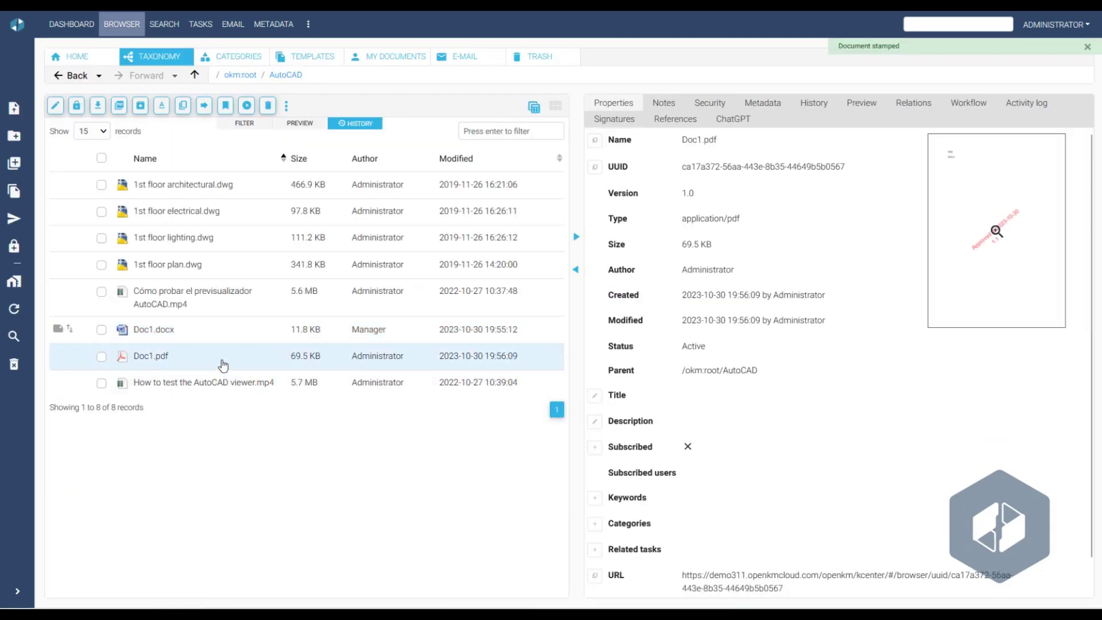
click(286, 107)
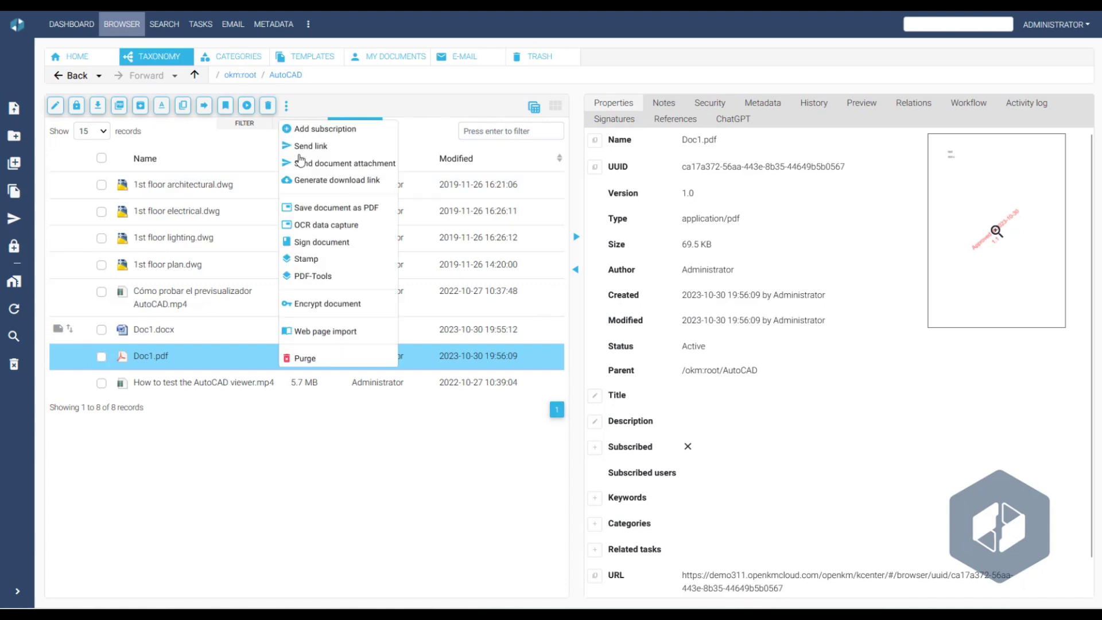
click(307, 247)
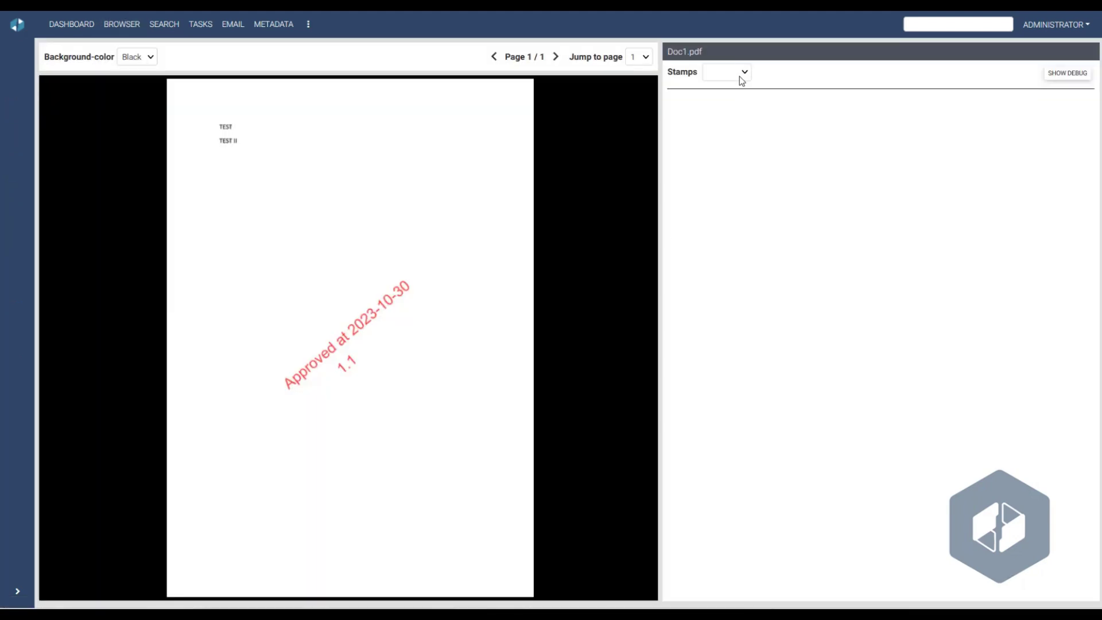
click(741, 79)
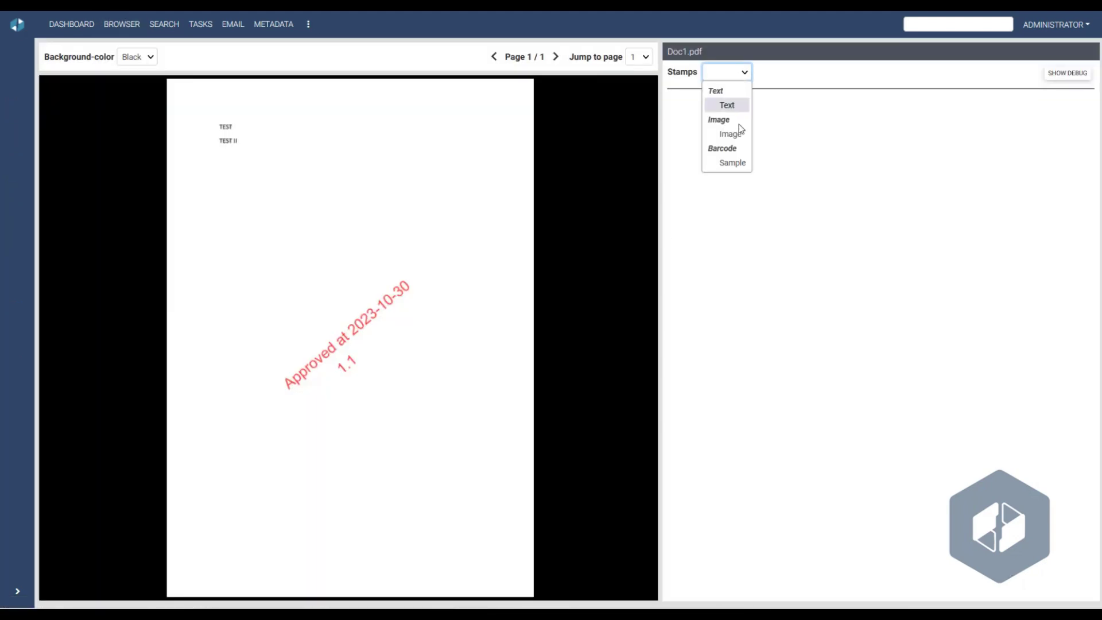
click(732, 163)
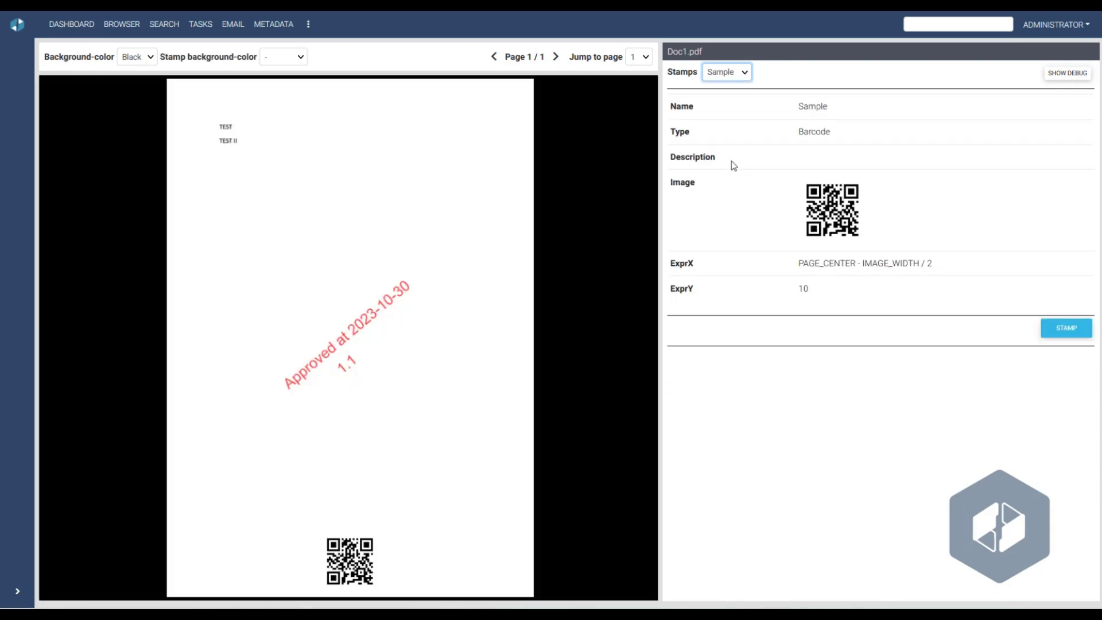
click(1059, 330)
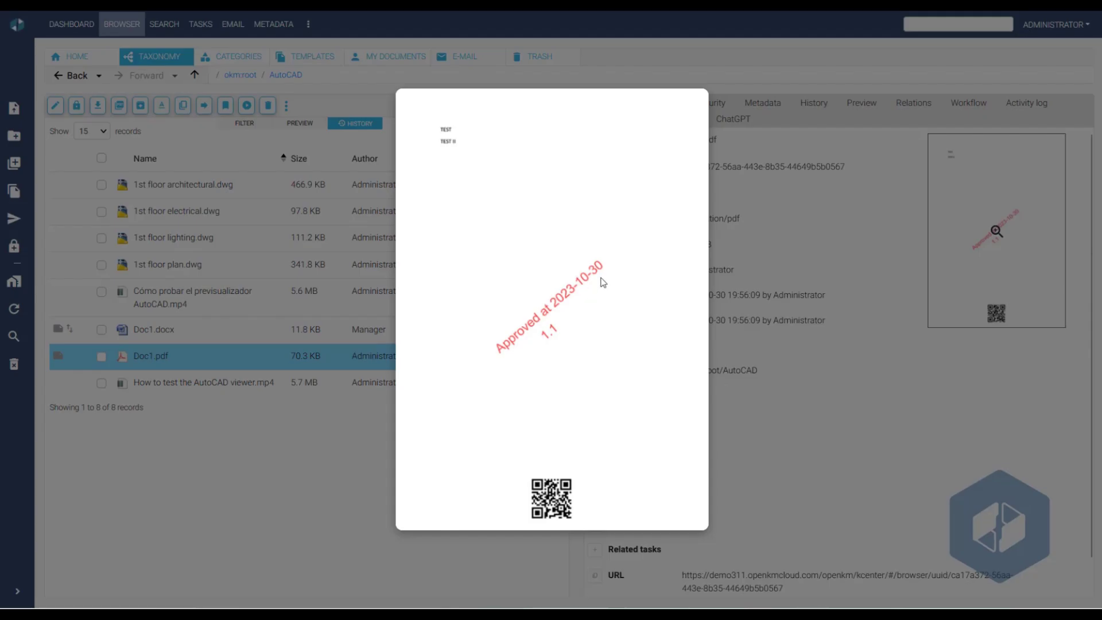